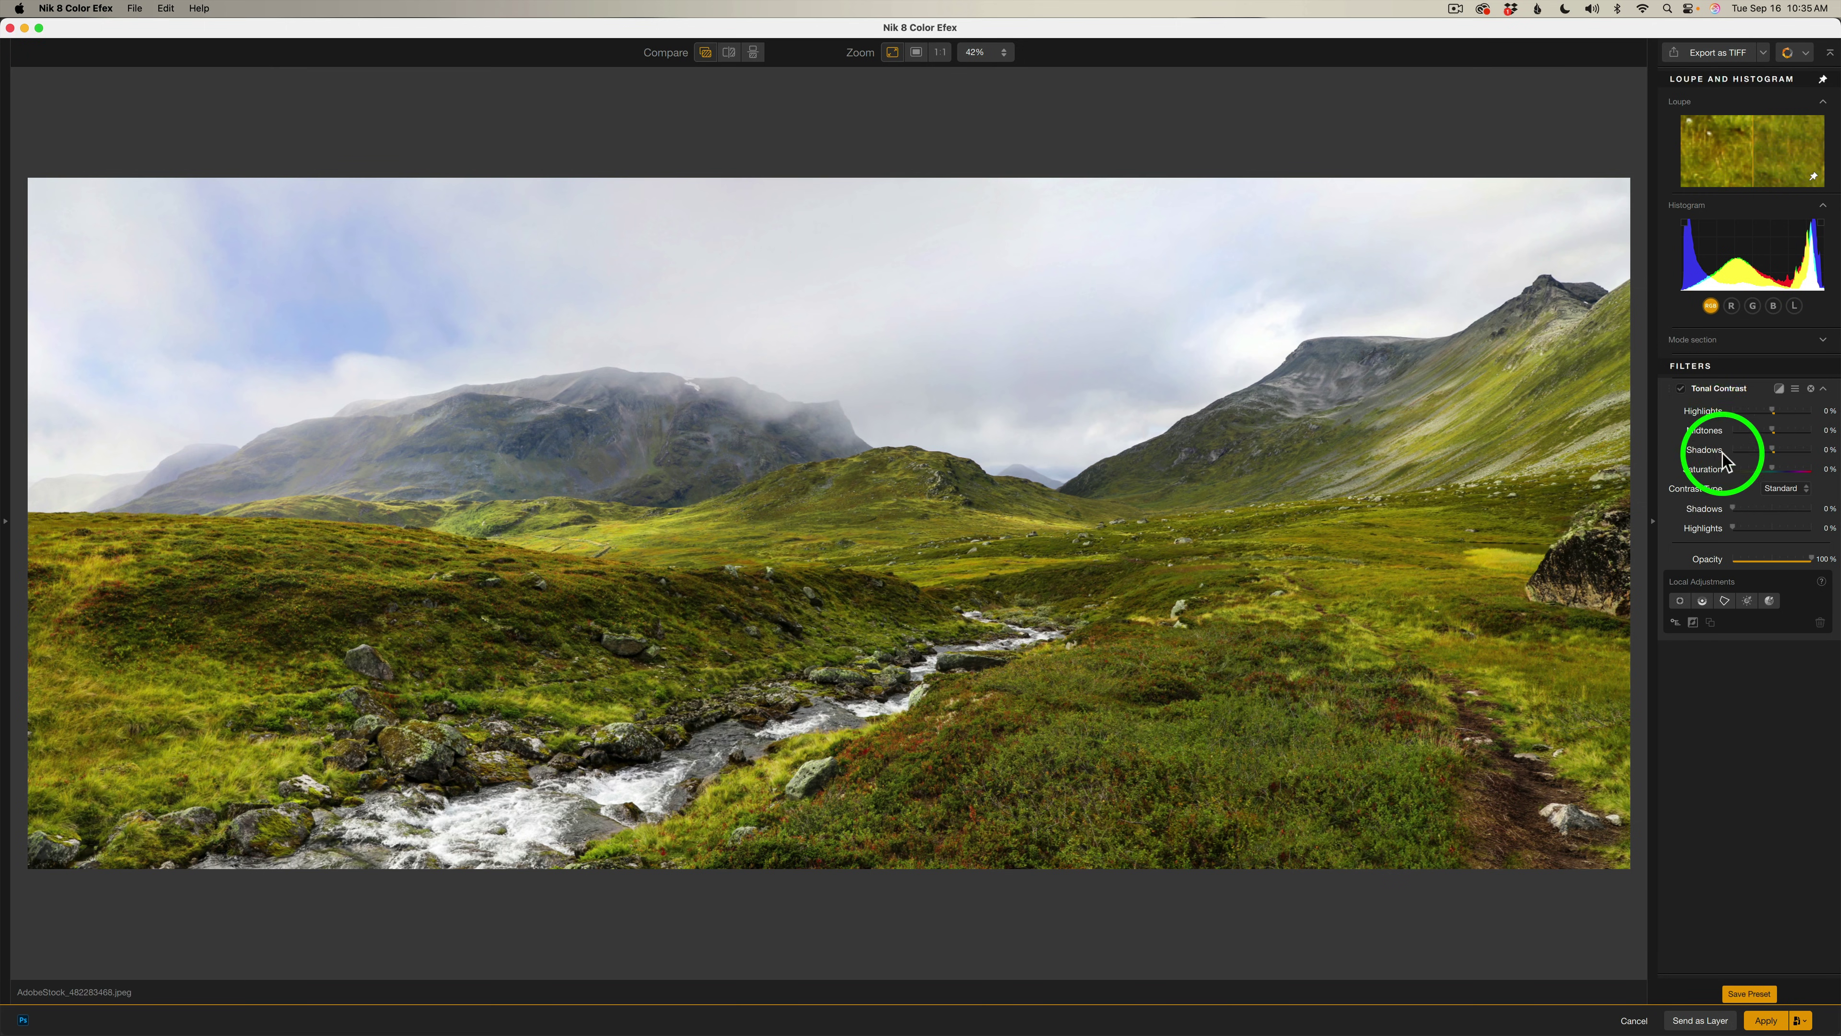
Keep the contrast type and raise the Tonal Contrast Highlights to 54% on the mountain landscape
click(1807, 491)
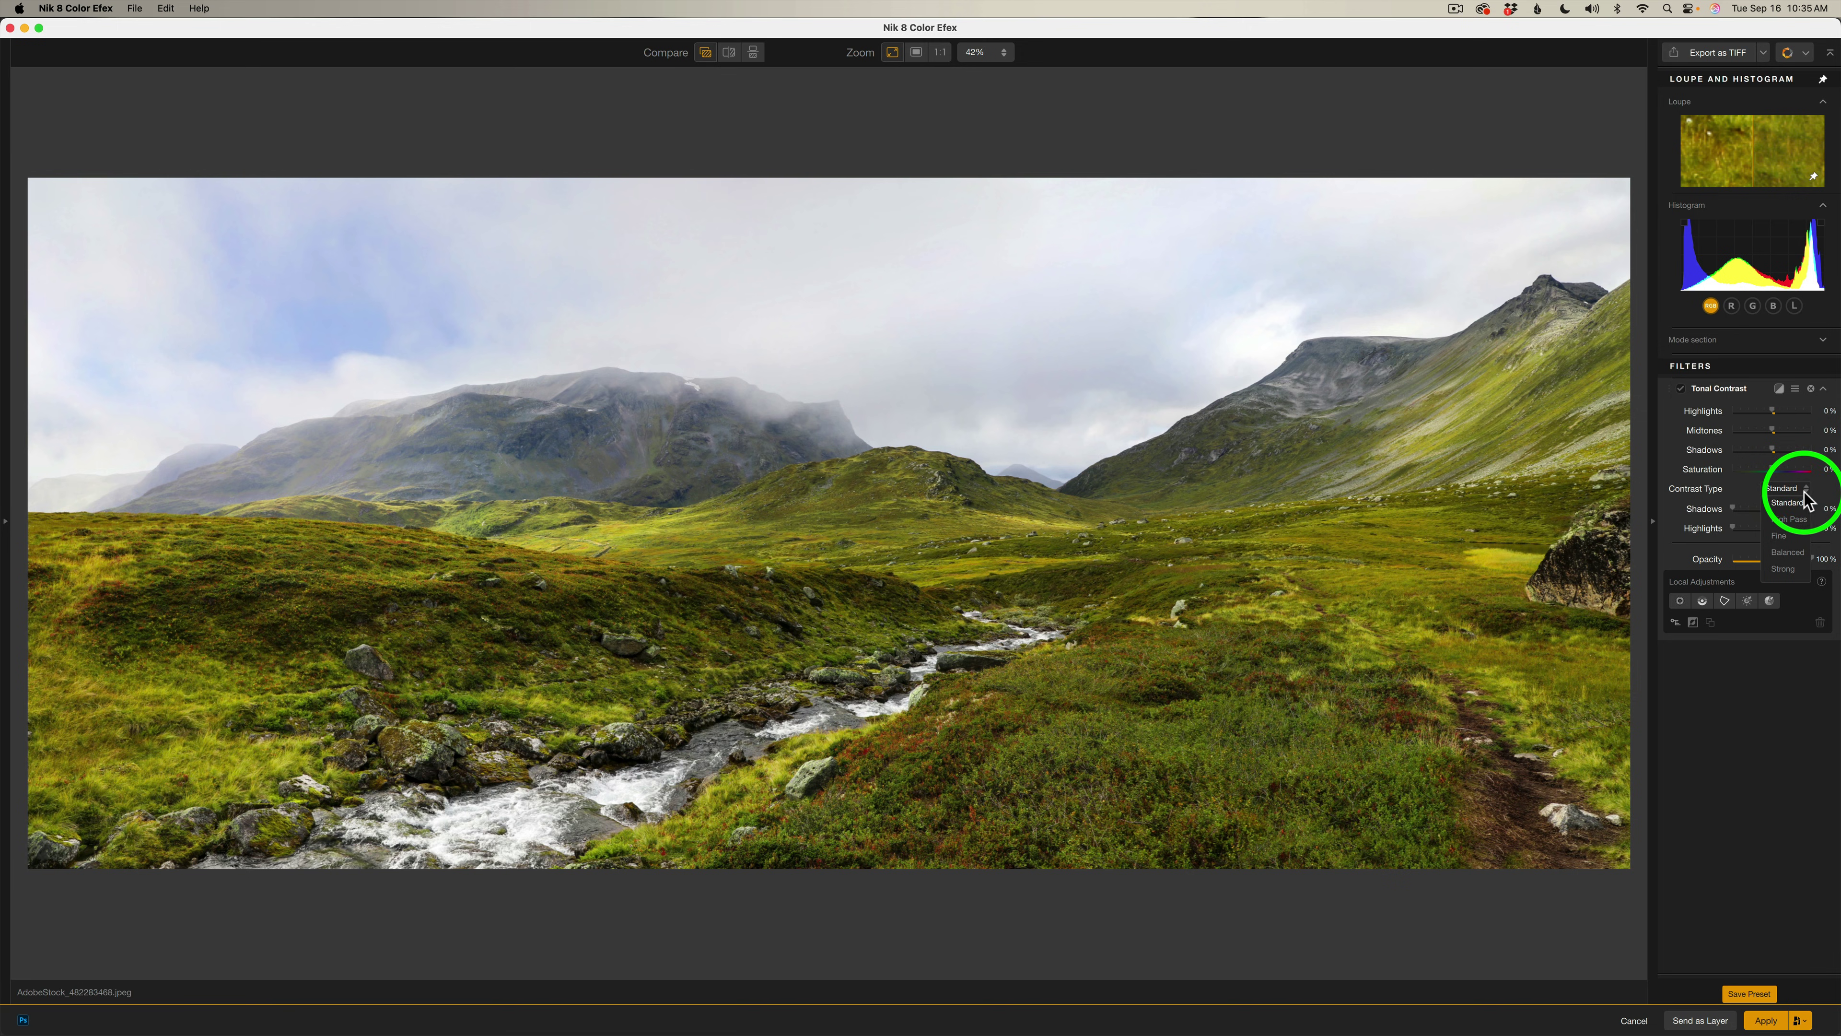
click(1802, 553)
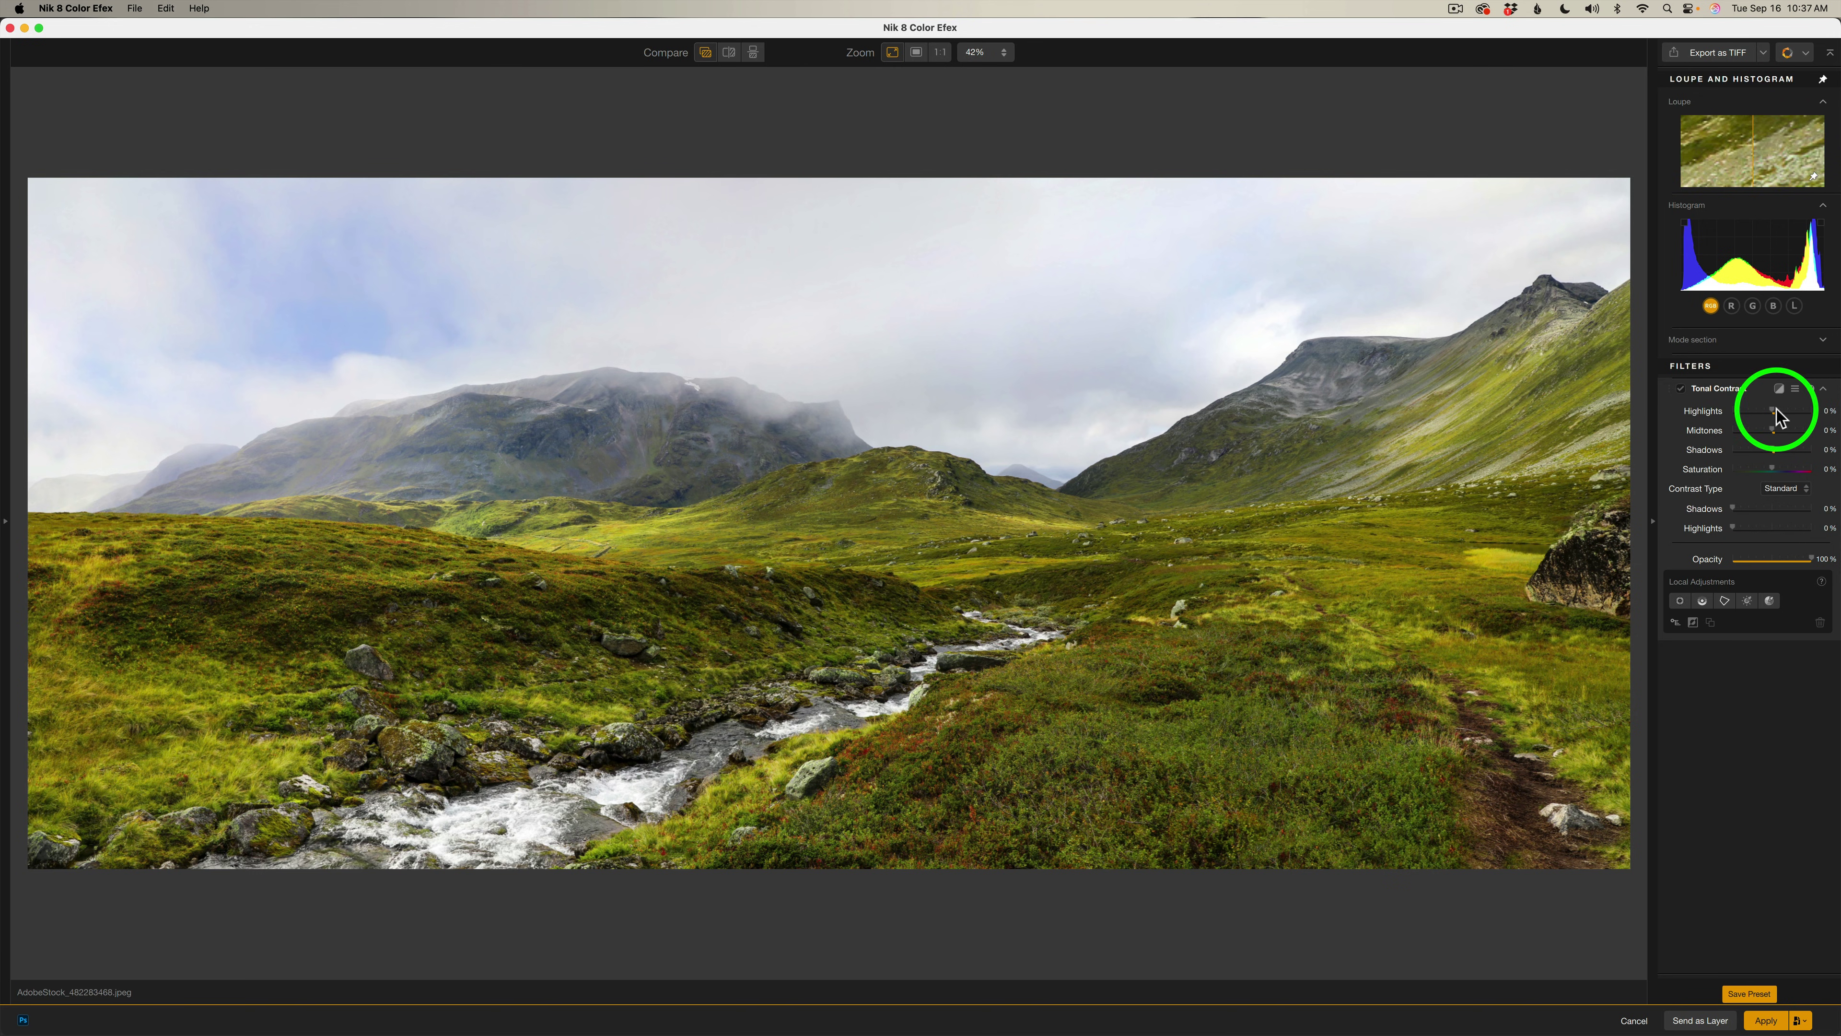
drag(1777, 411, 1794, 416)
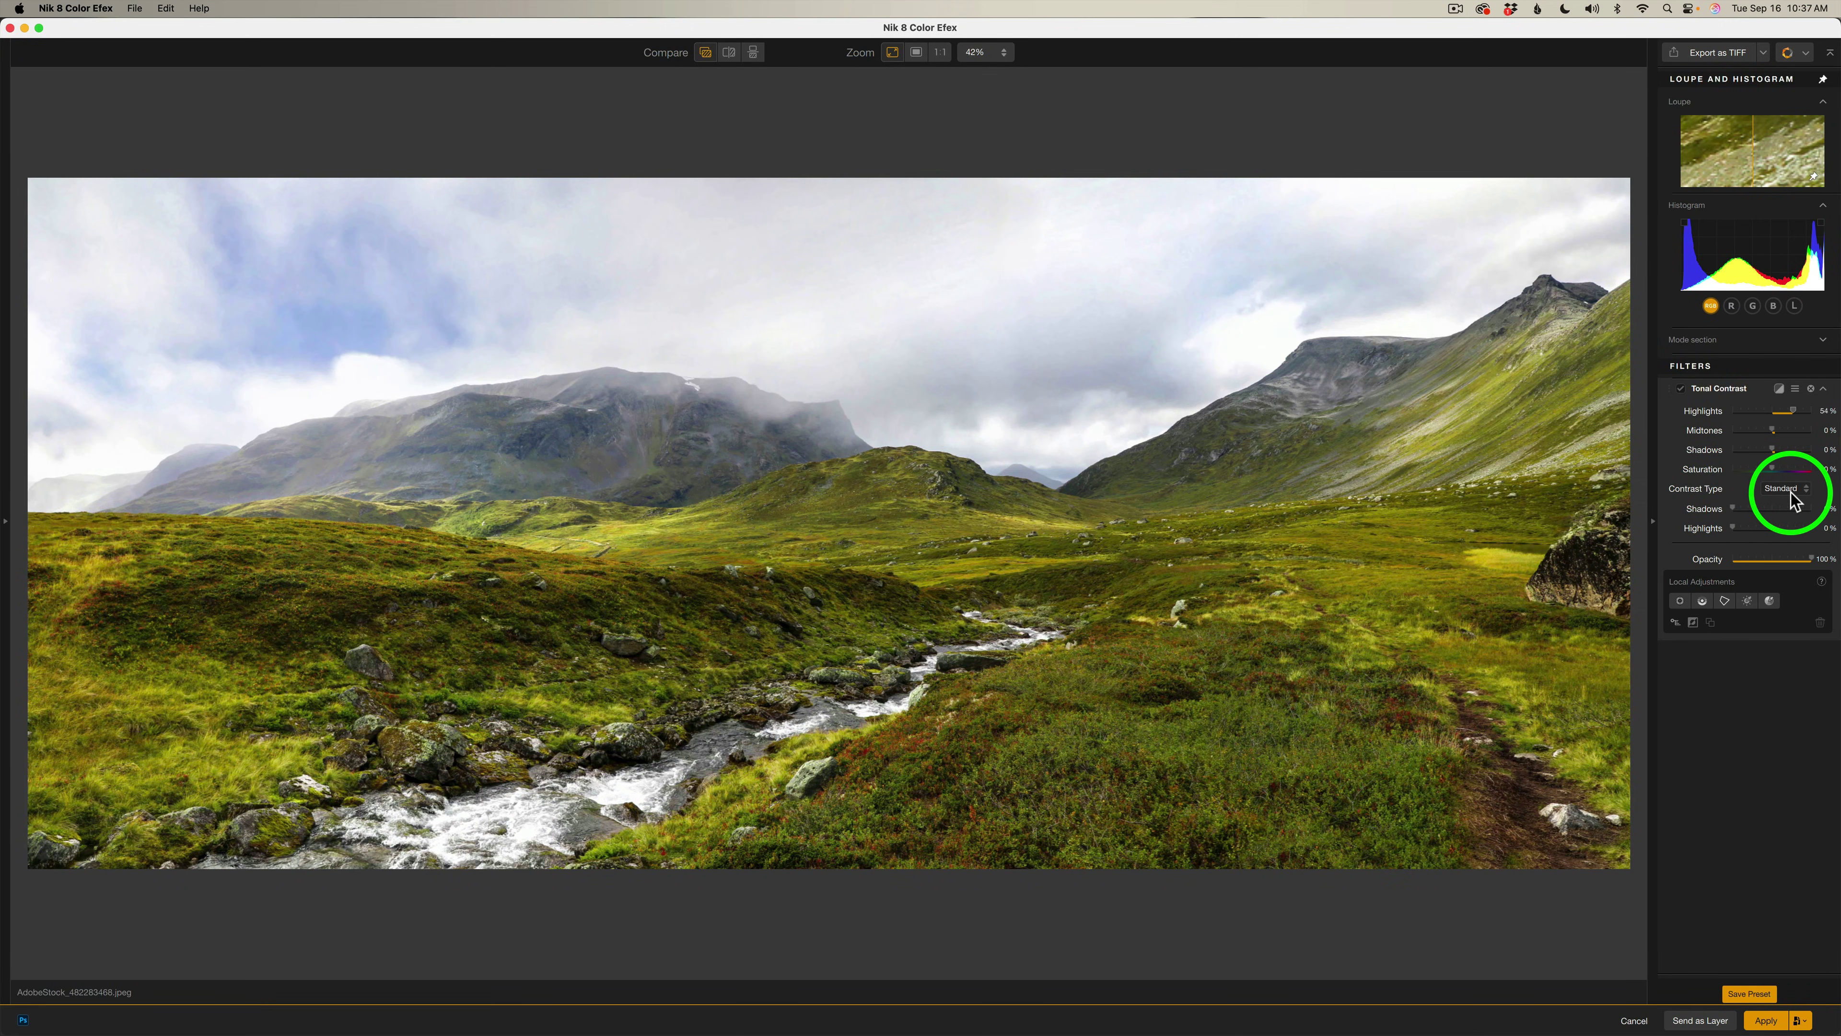
Show the histogram as luminance, set the lower Highlights to 30%, and compare the filter off and on
click(1796, 306)
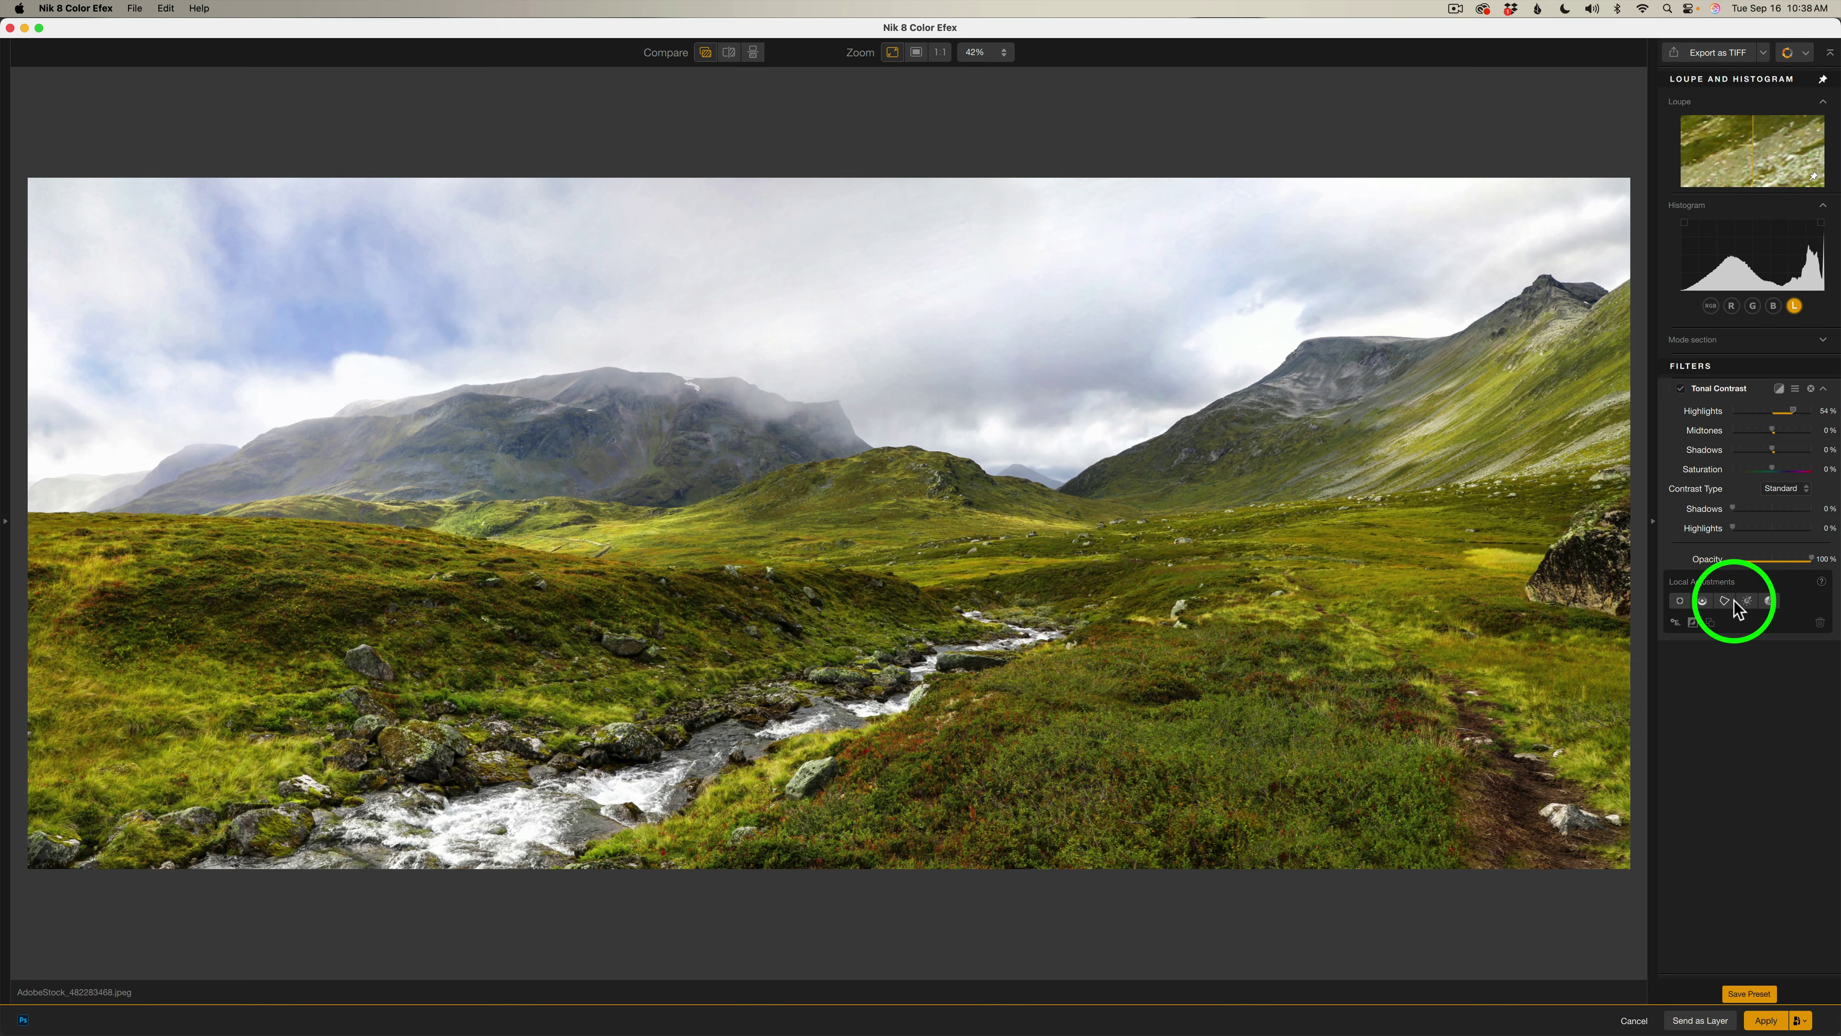
drag(1733, 529, 1762, 528)
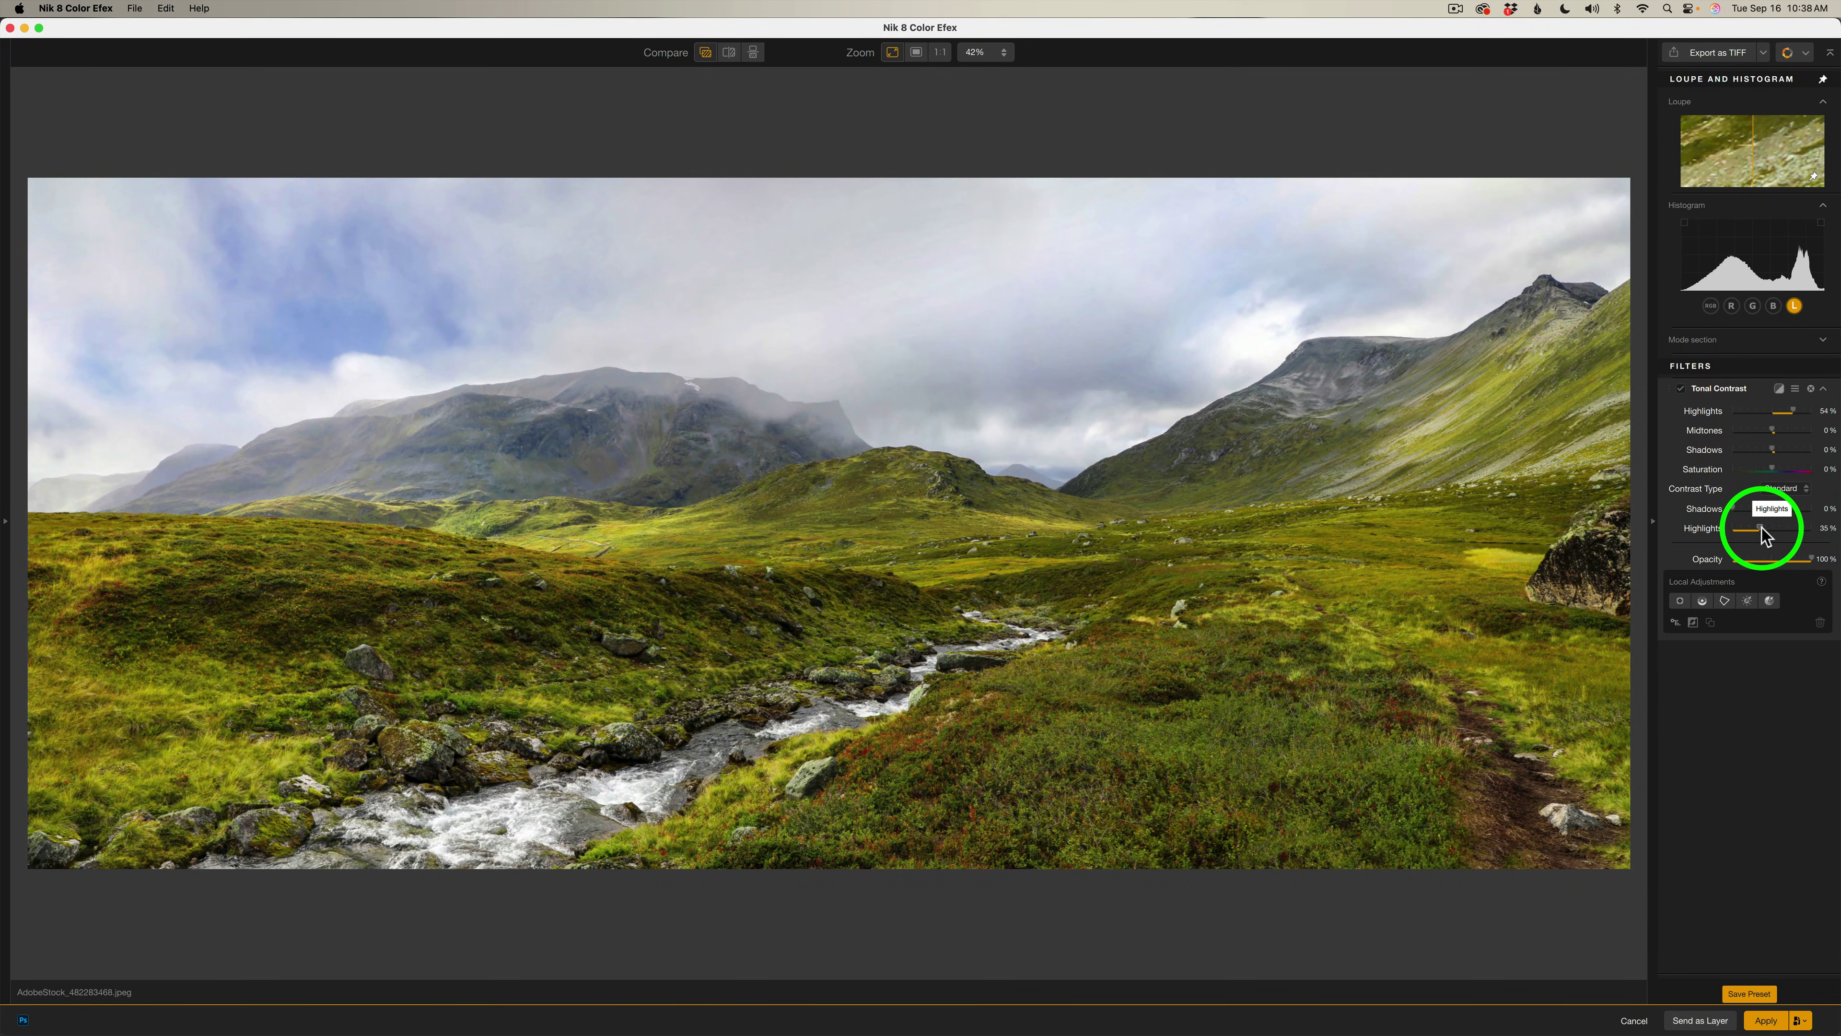
click(1680, 390)
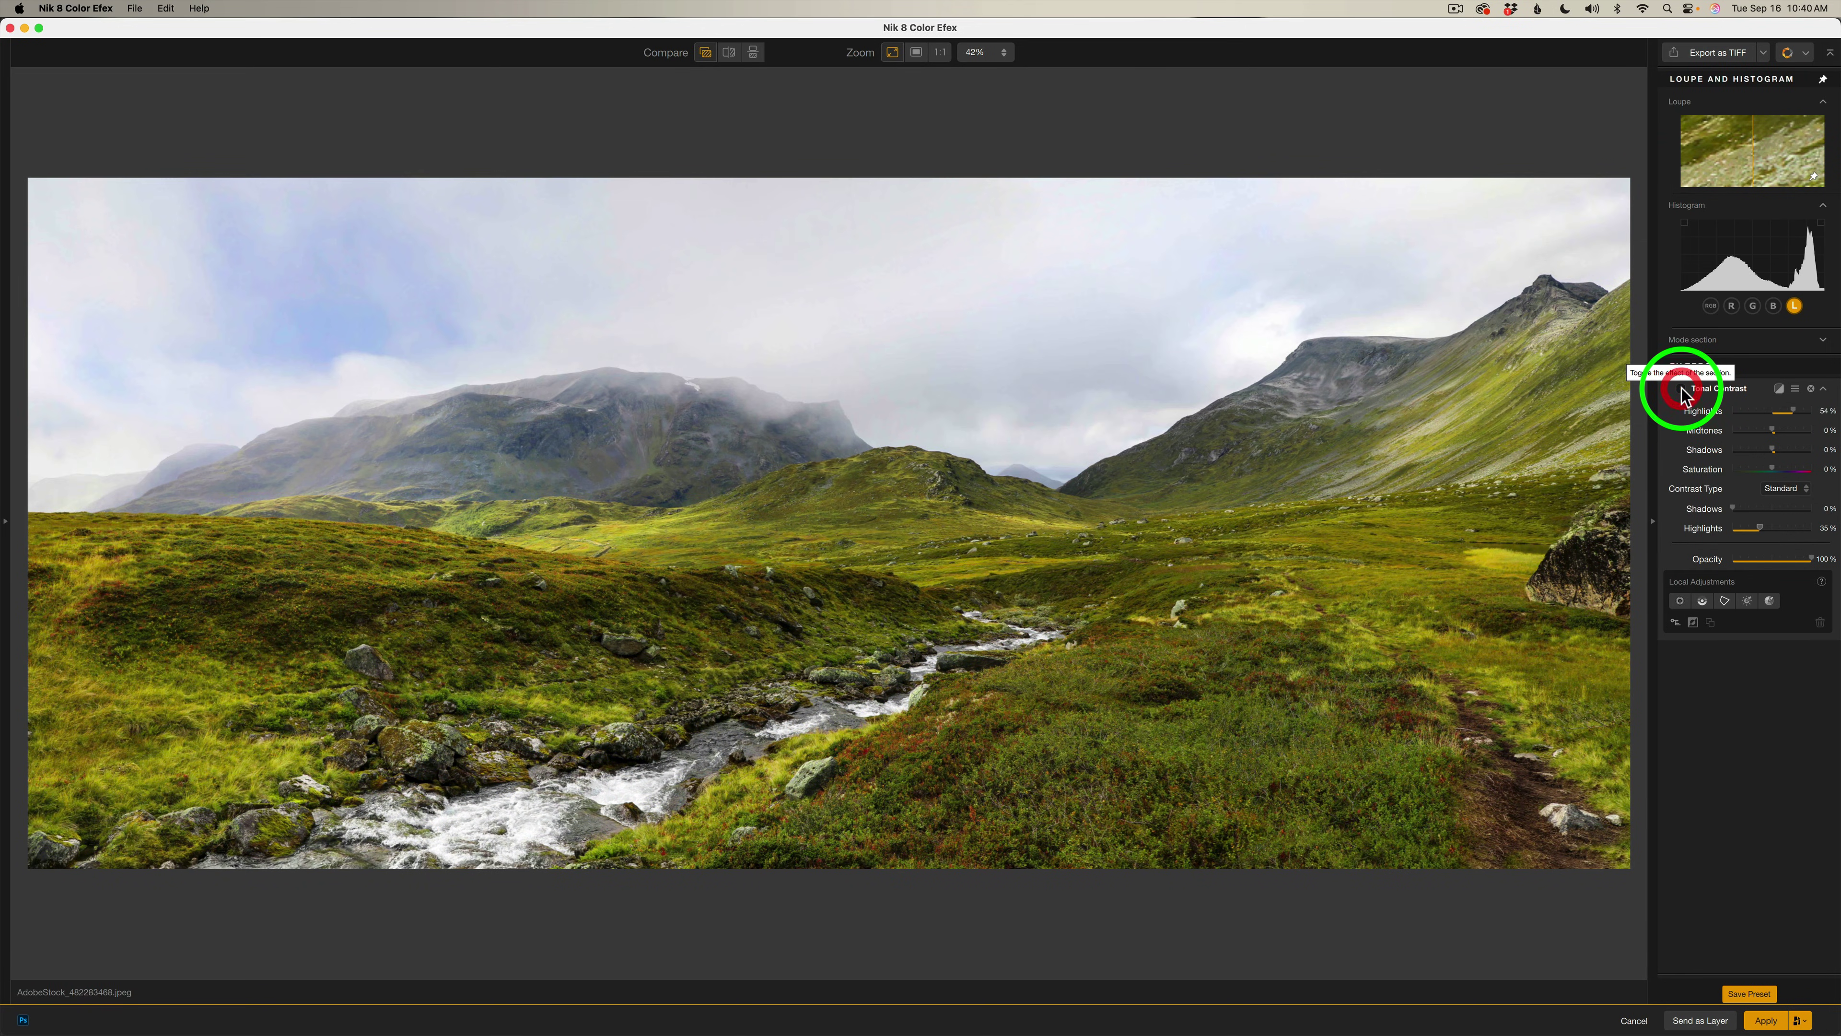
click(1681, 389)
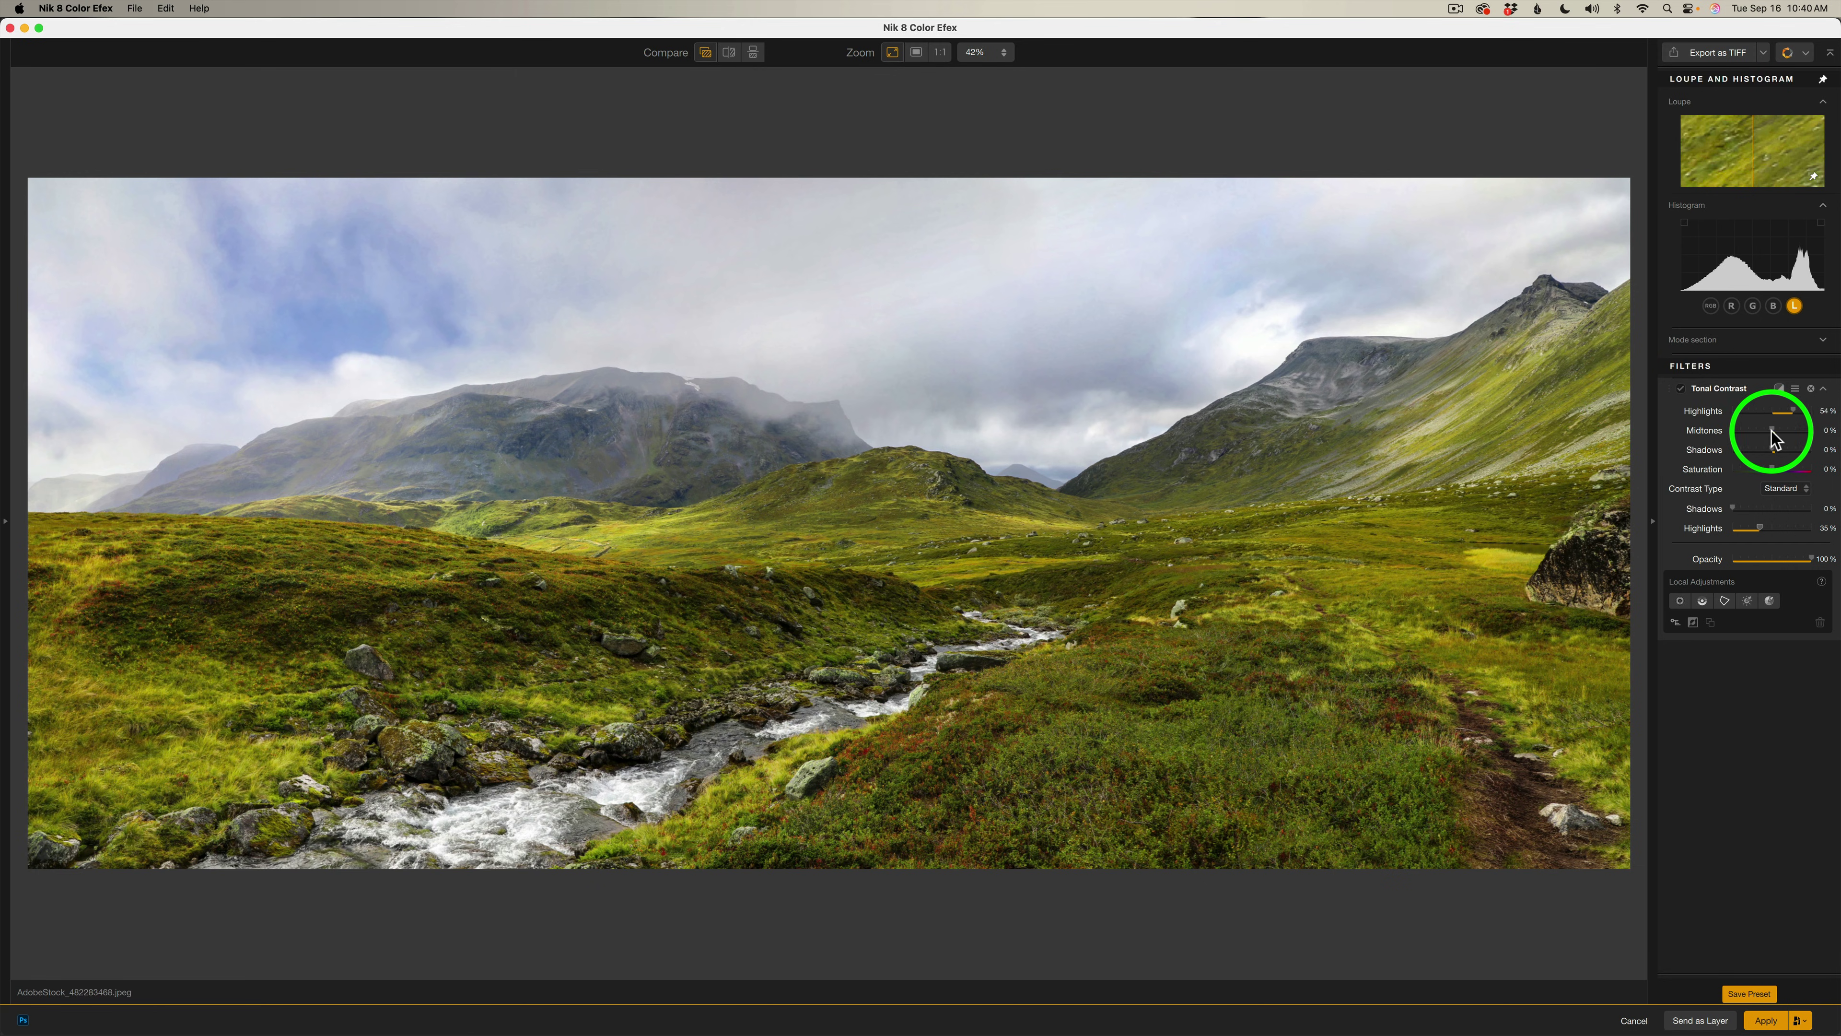
Set Tonal Contrast Midtones to 44% and Shadows to 24%
drag(1774, 431, 1790, 437)
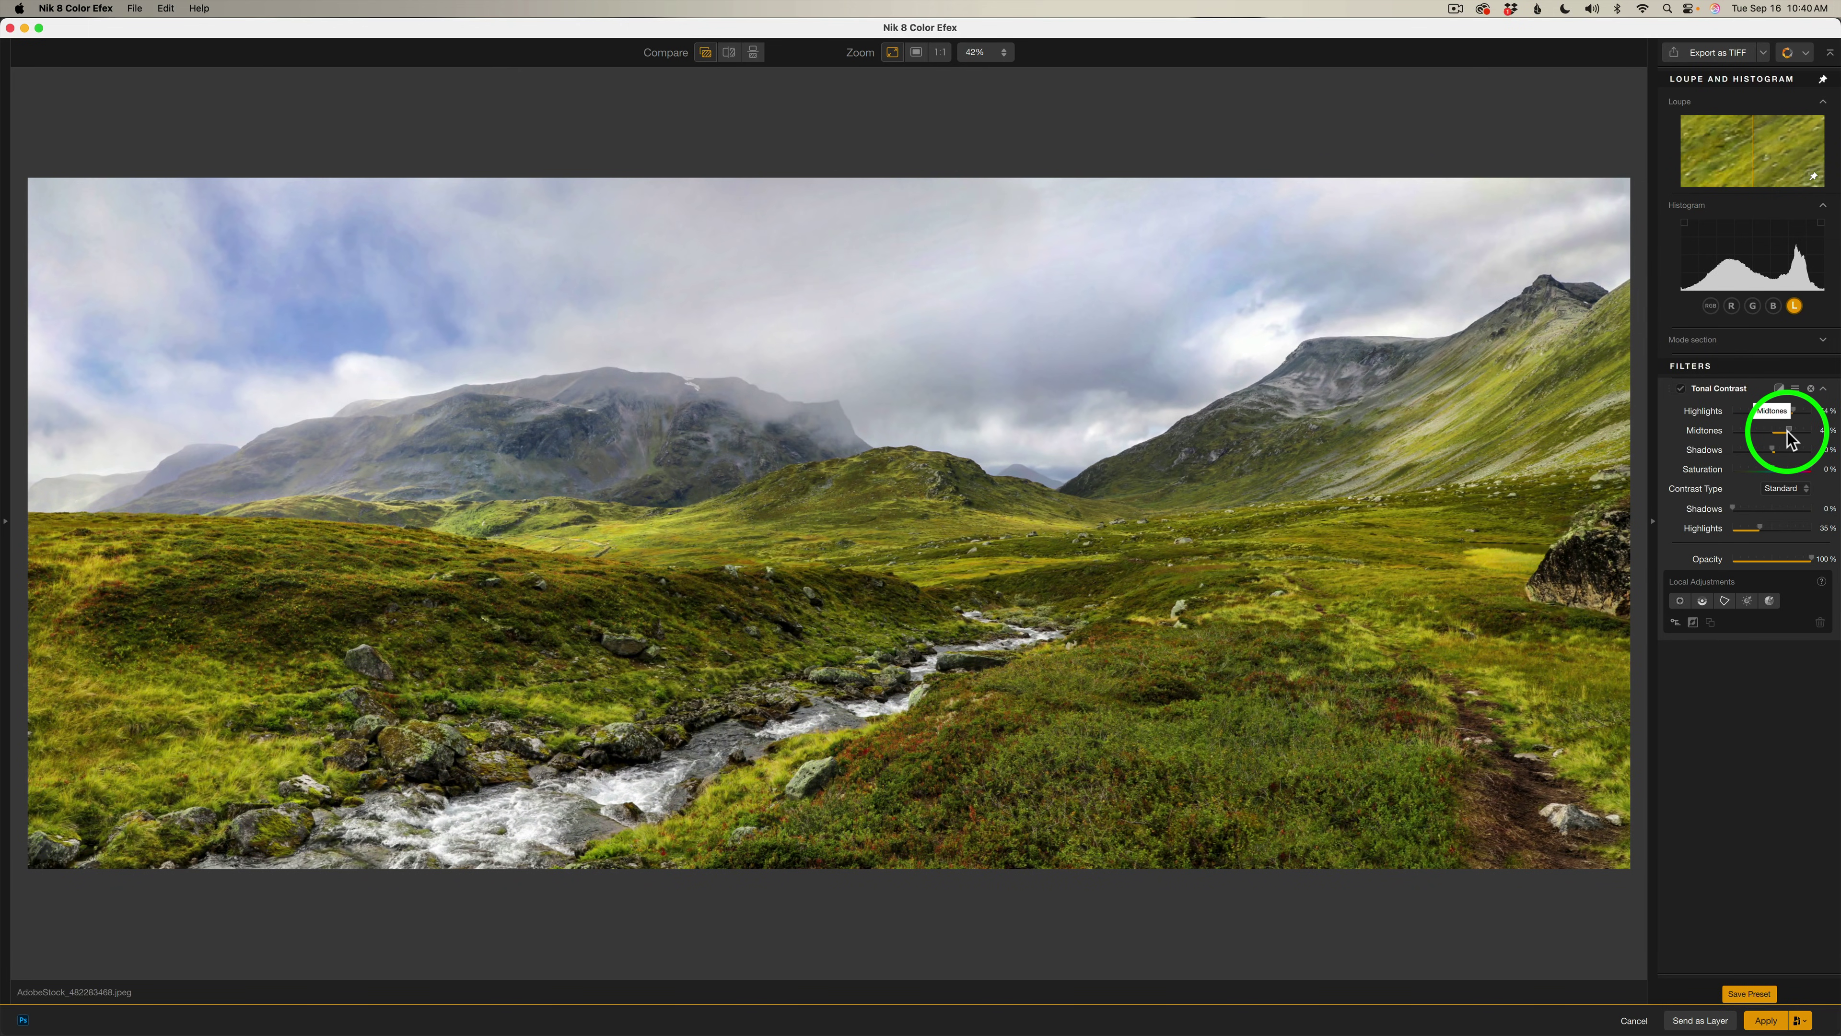
drag(1789, 434, 1791, 438)
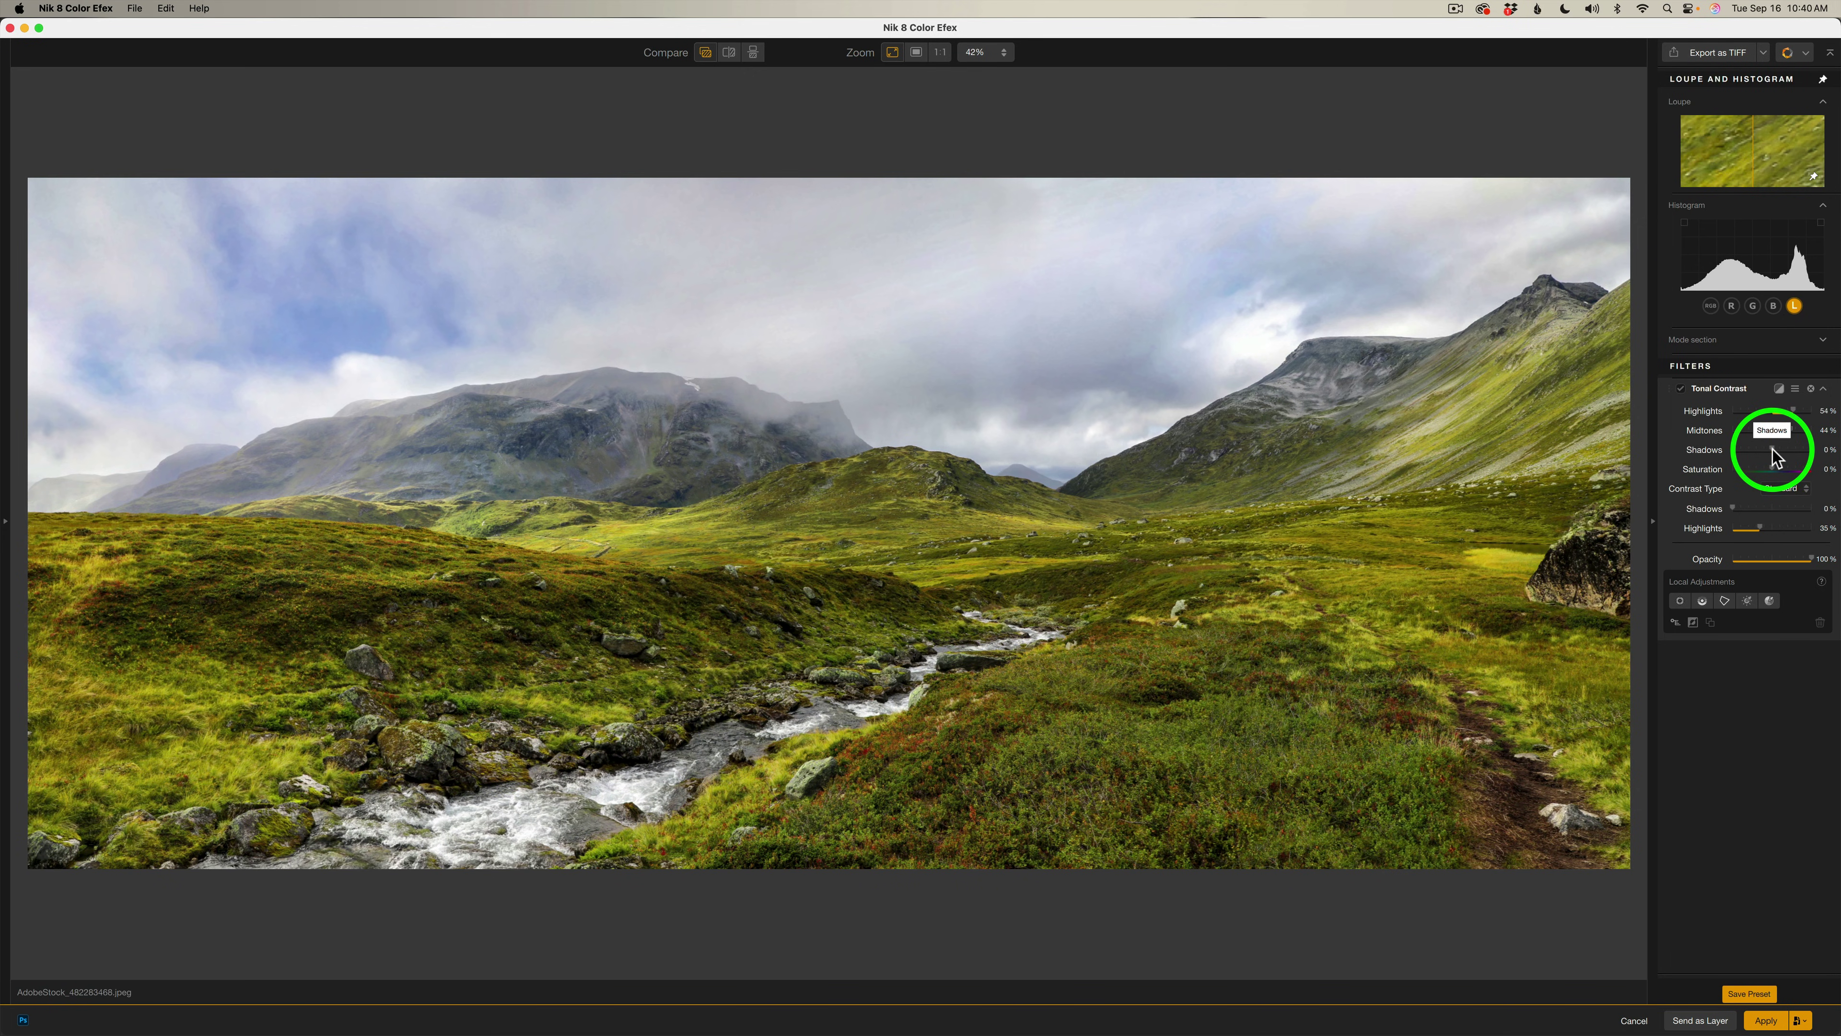
mouse_move(1773, 450)
mouse_down()
mouse_move(1810, 453)
mouse_move(1780, 453)
mouse_up()
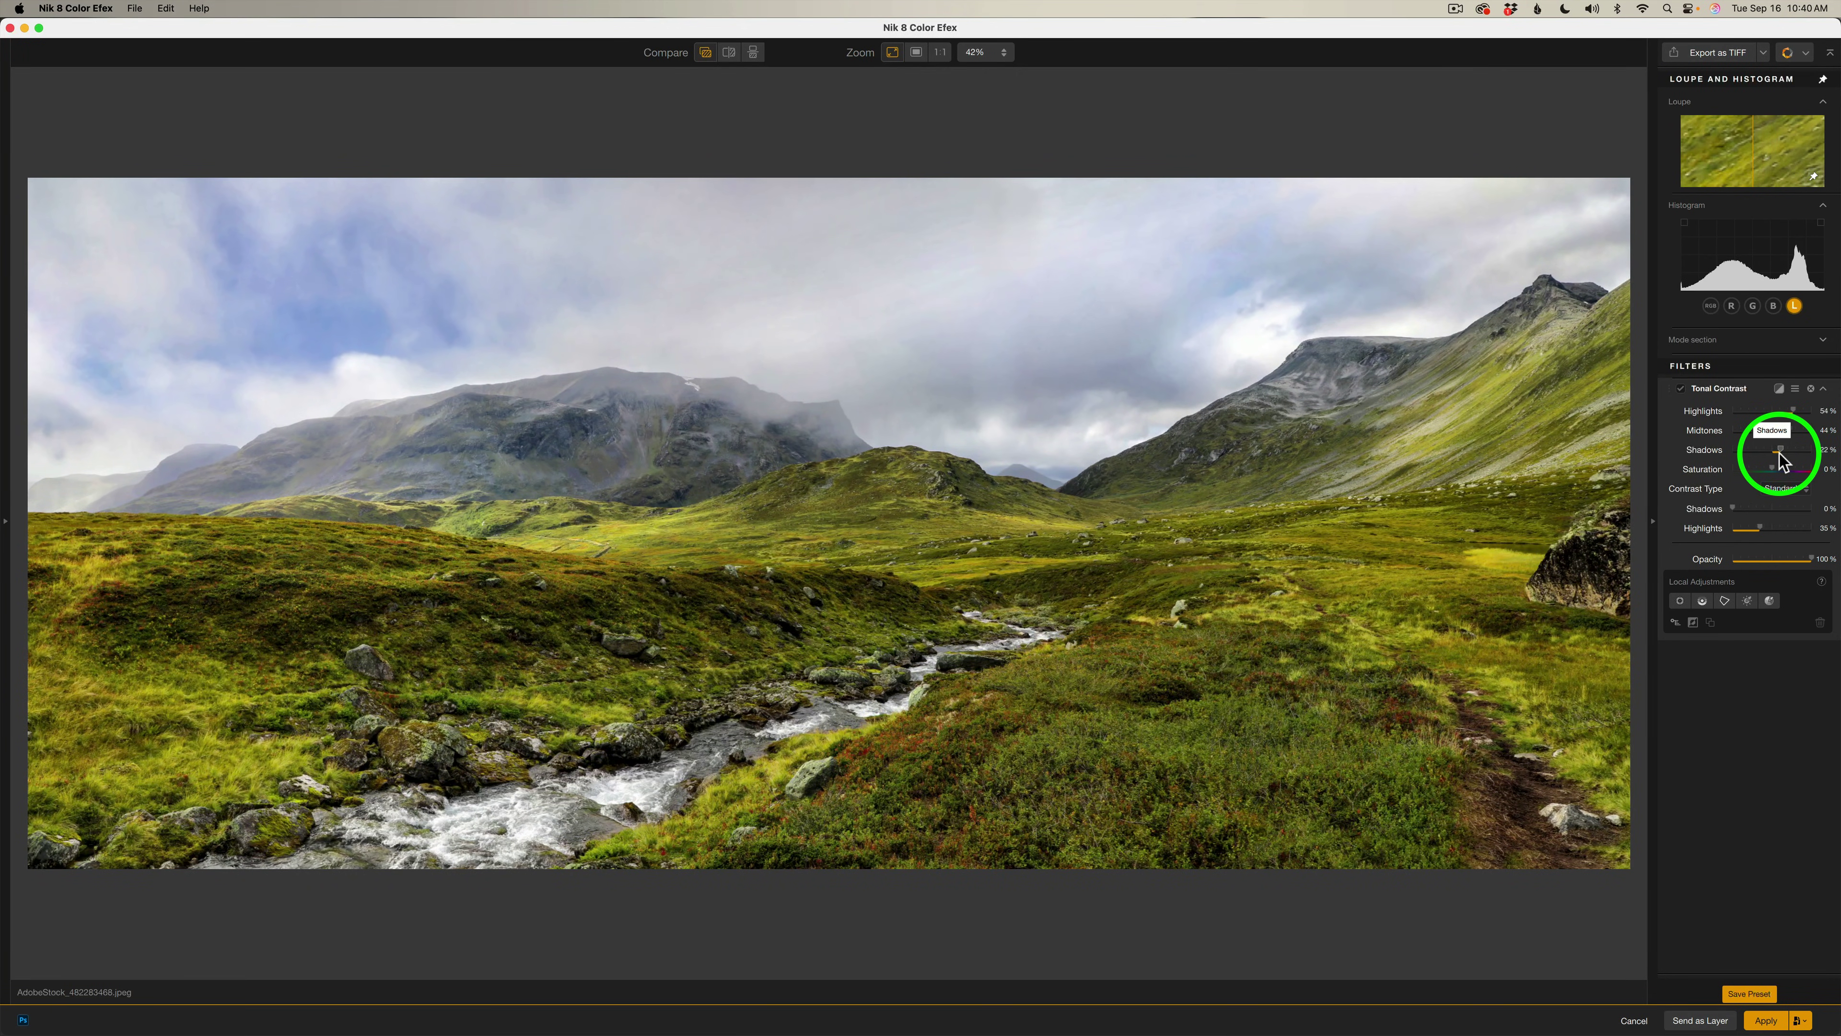
drag(1781, 456, 1781, 455)
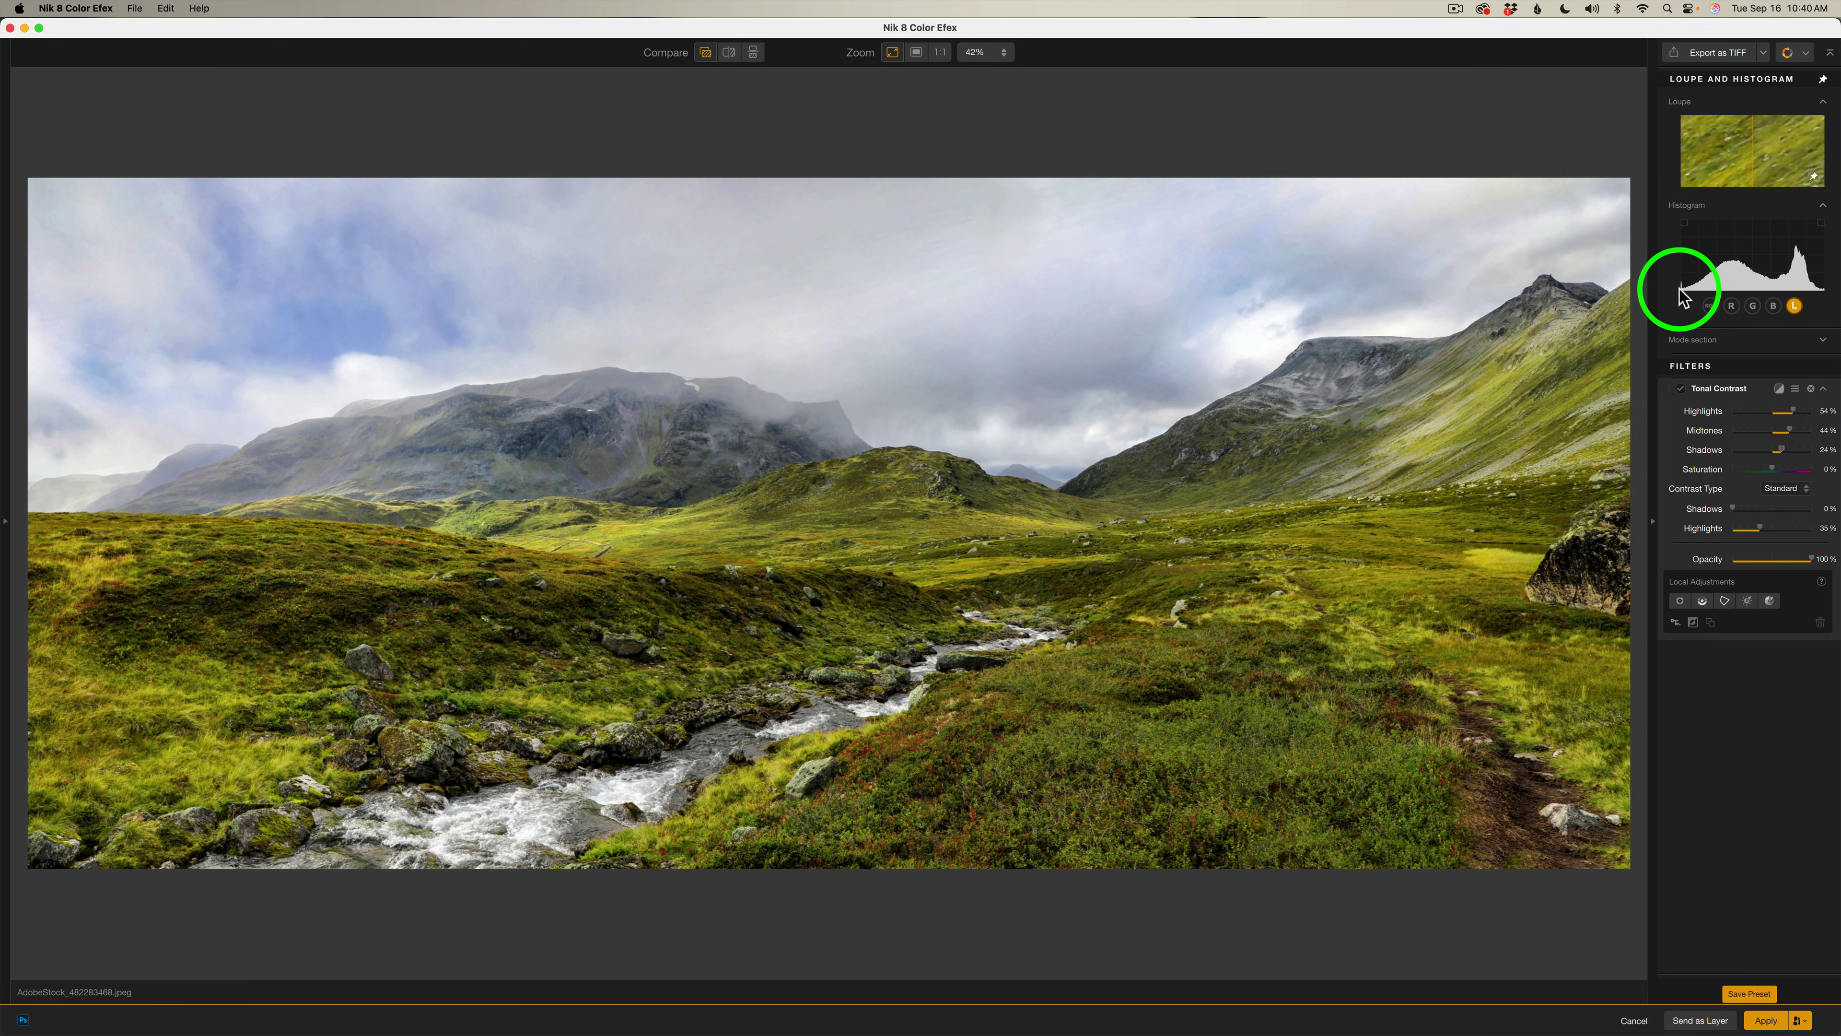
Raise the protective Shadows setting under Contrast Type to about 36%
click(1734, 509)
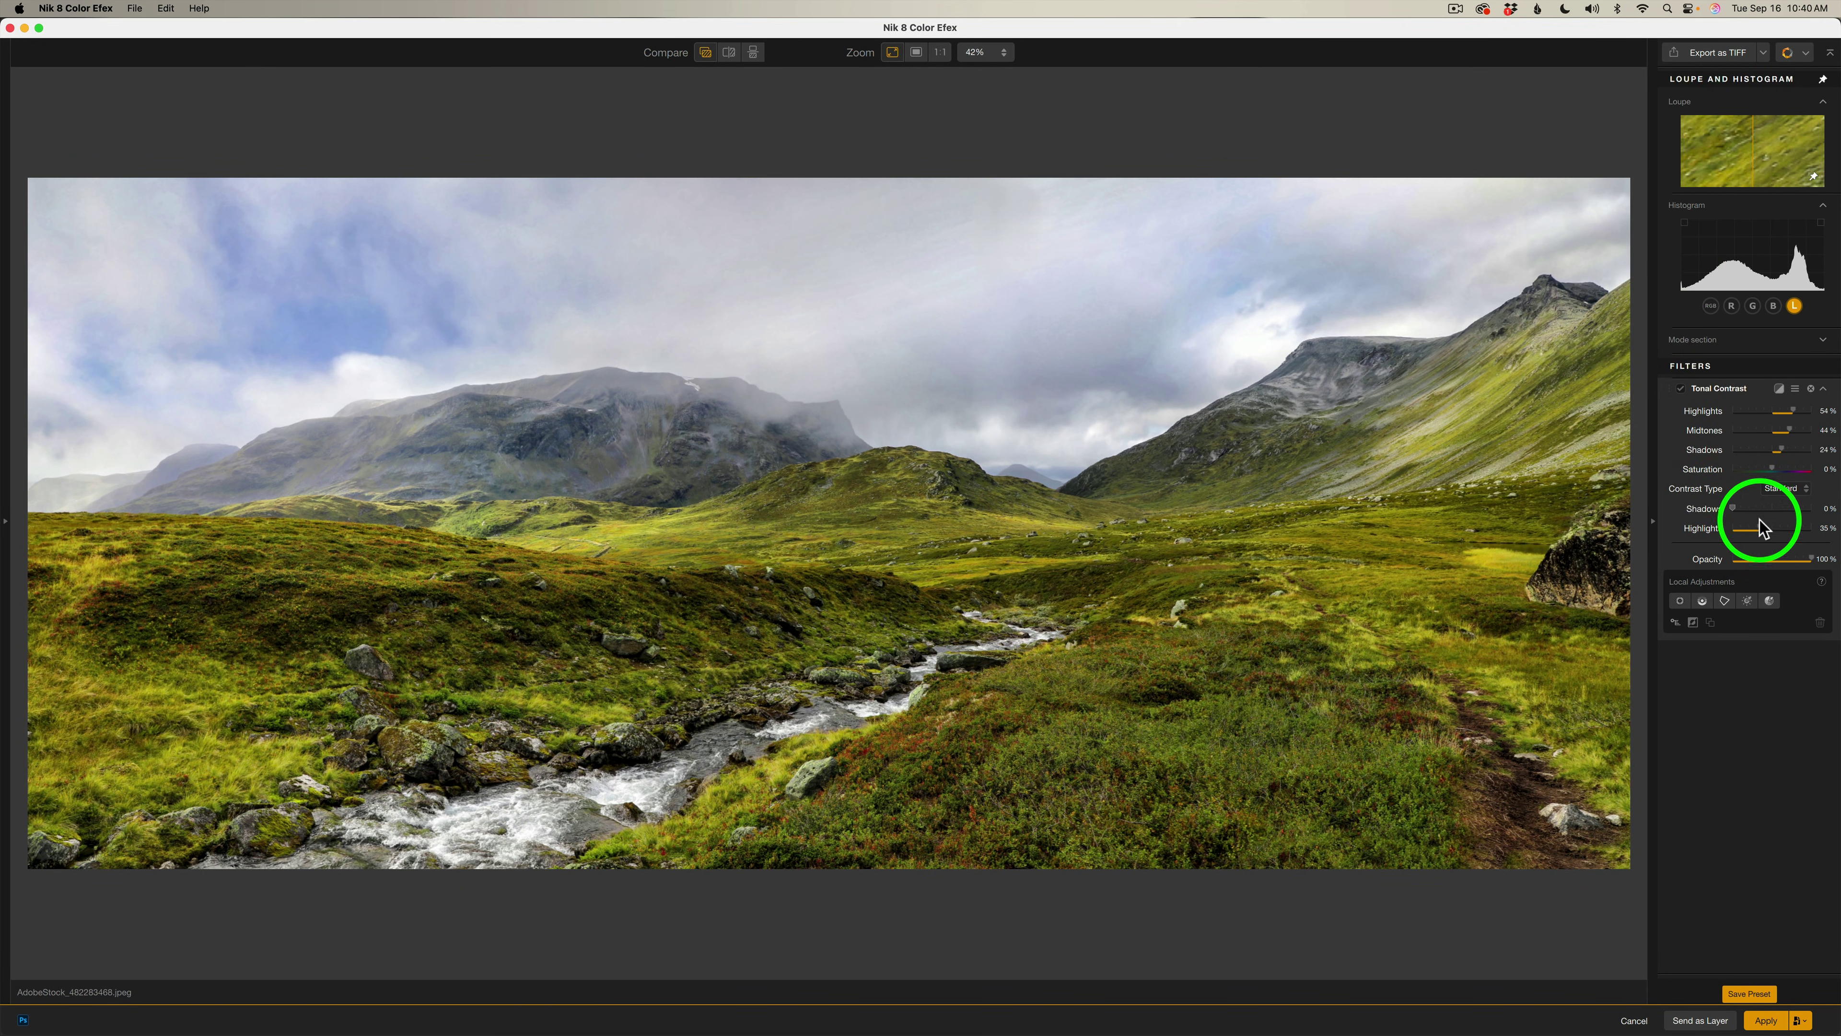
drag(1736, 507, 1760, 508)
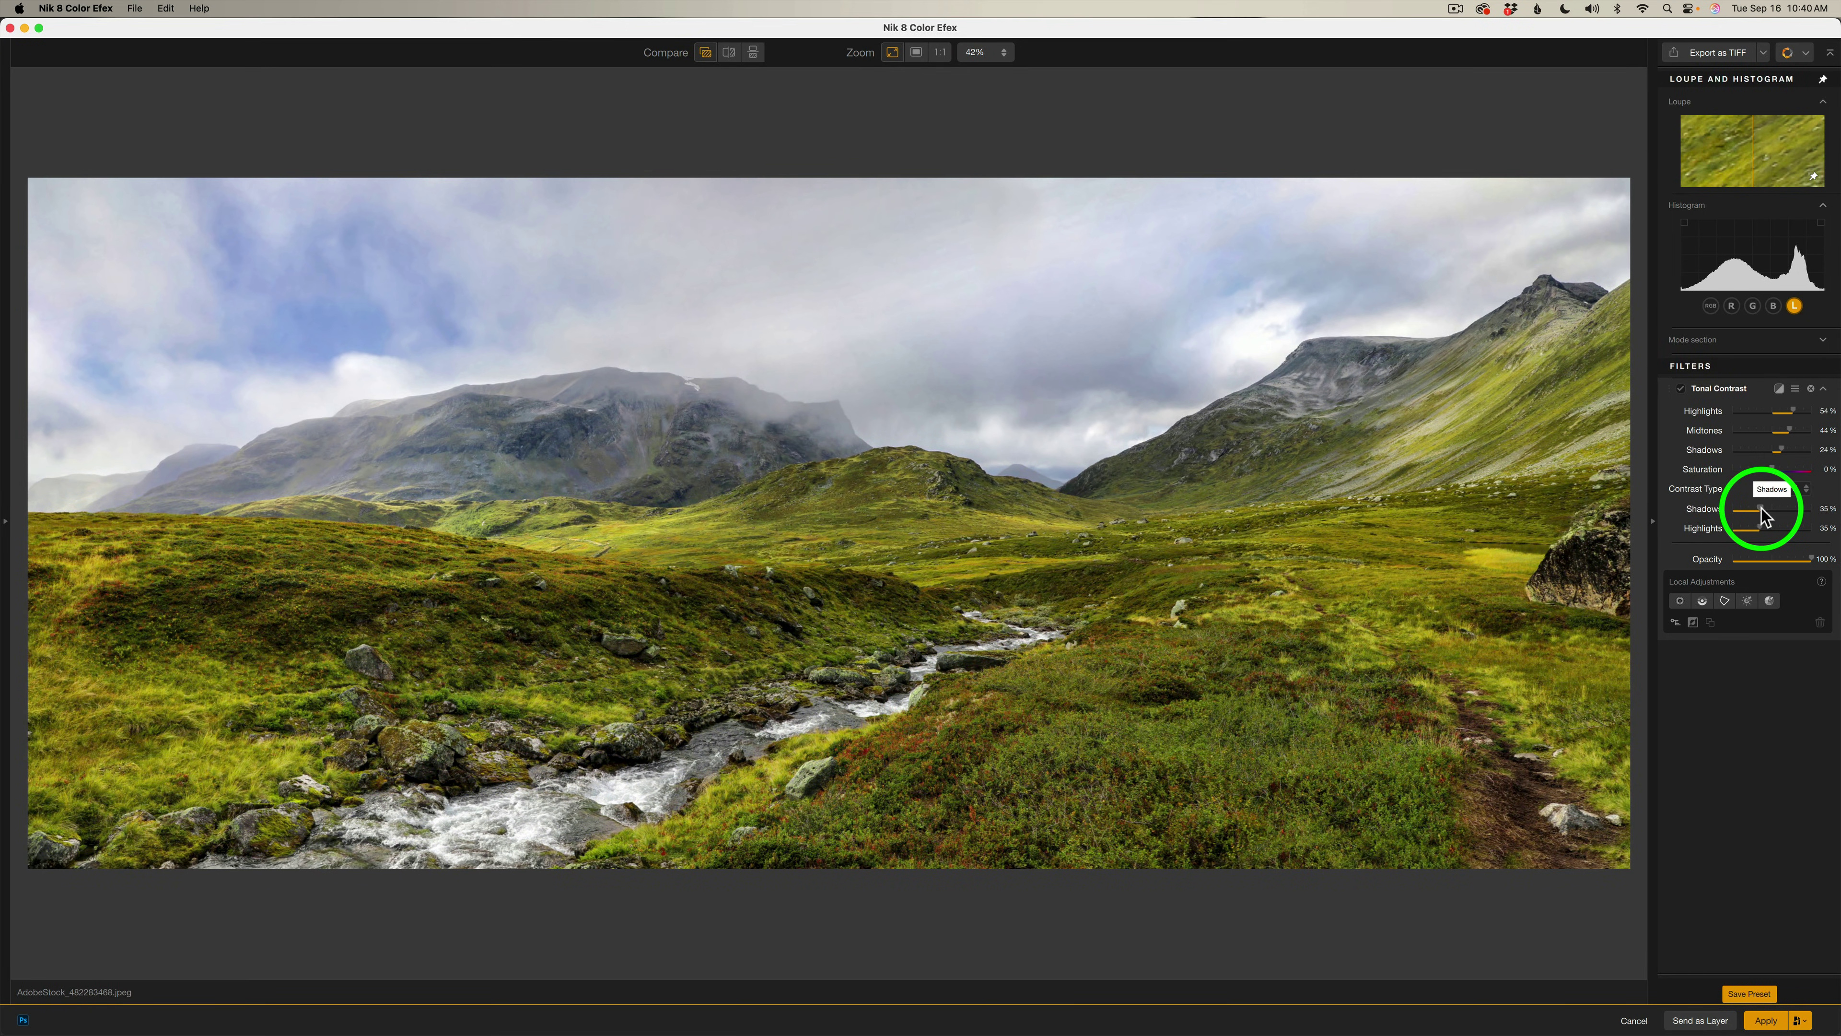
click(1761, 507)
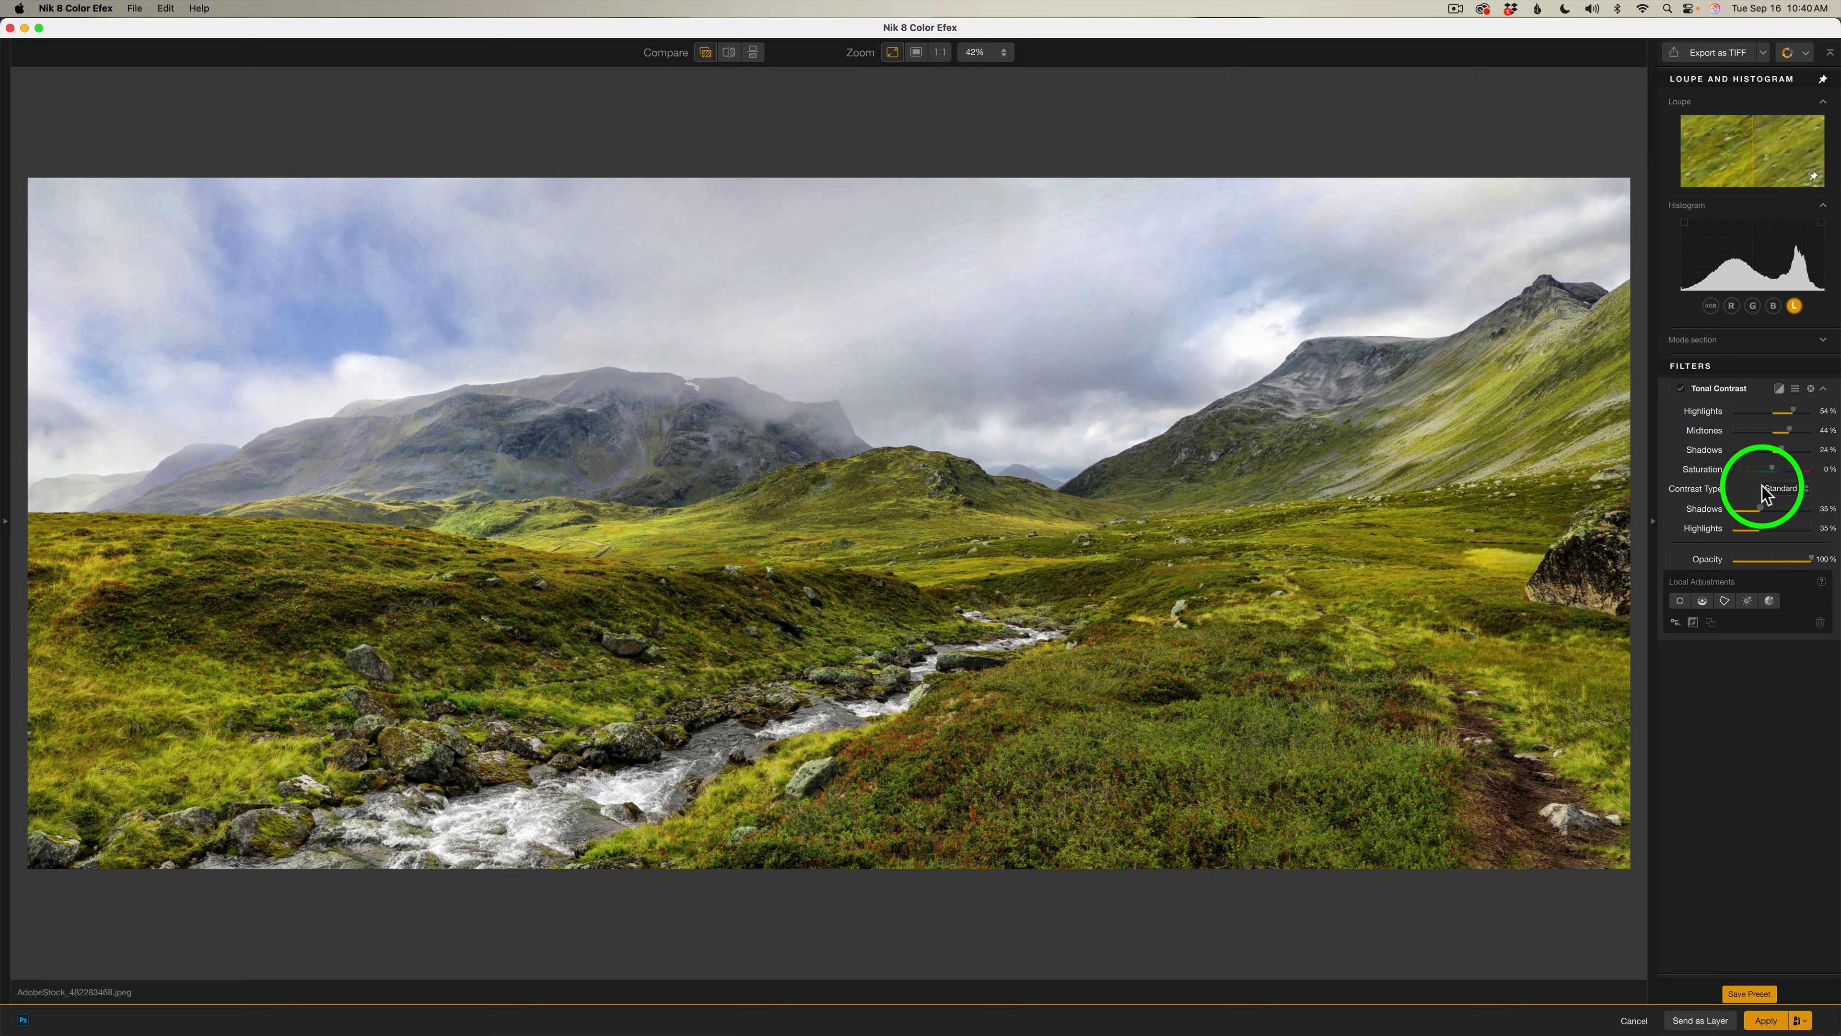
Compare the landscape before and after, keep the Standard contrast type, and bring up the concrete archway photo
click(1680, 389)
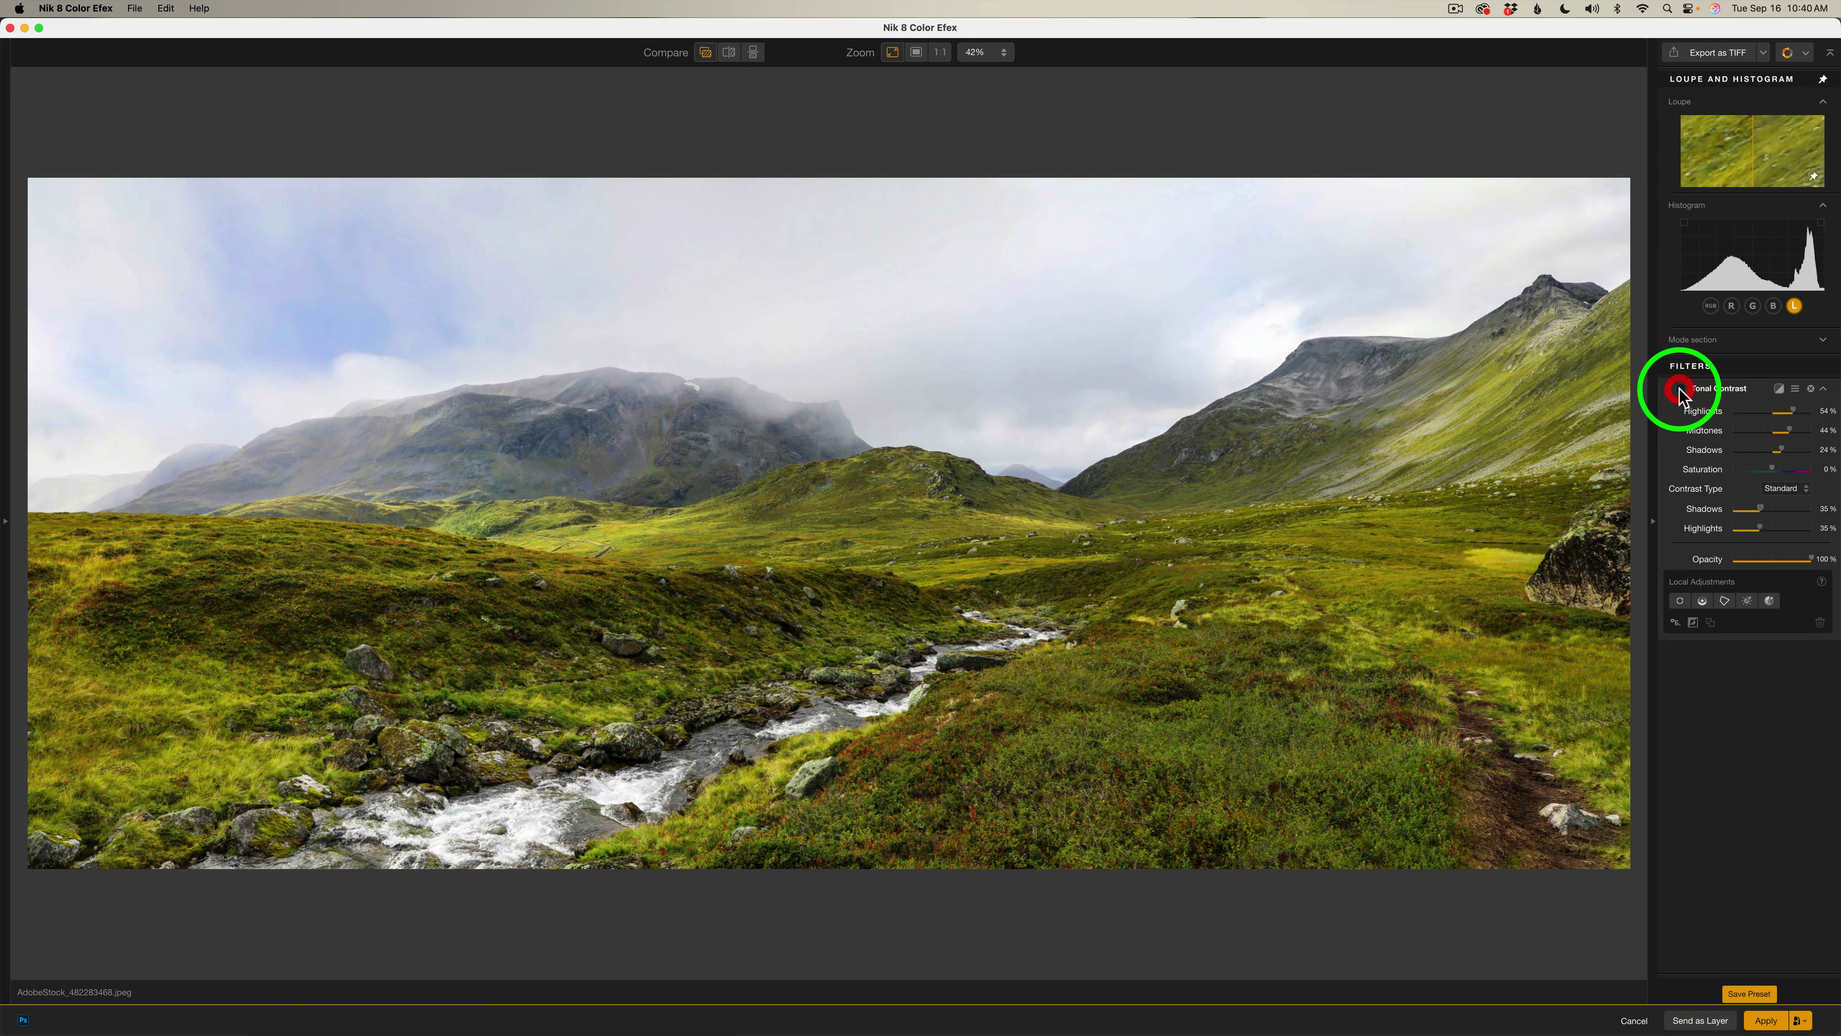
click(1681, 389)
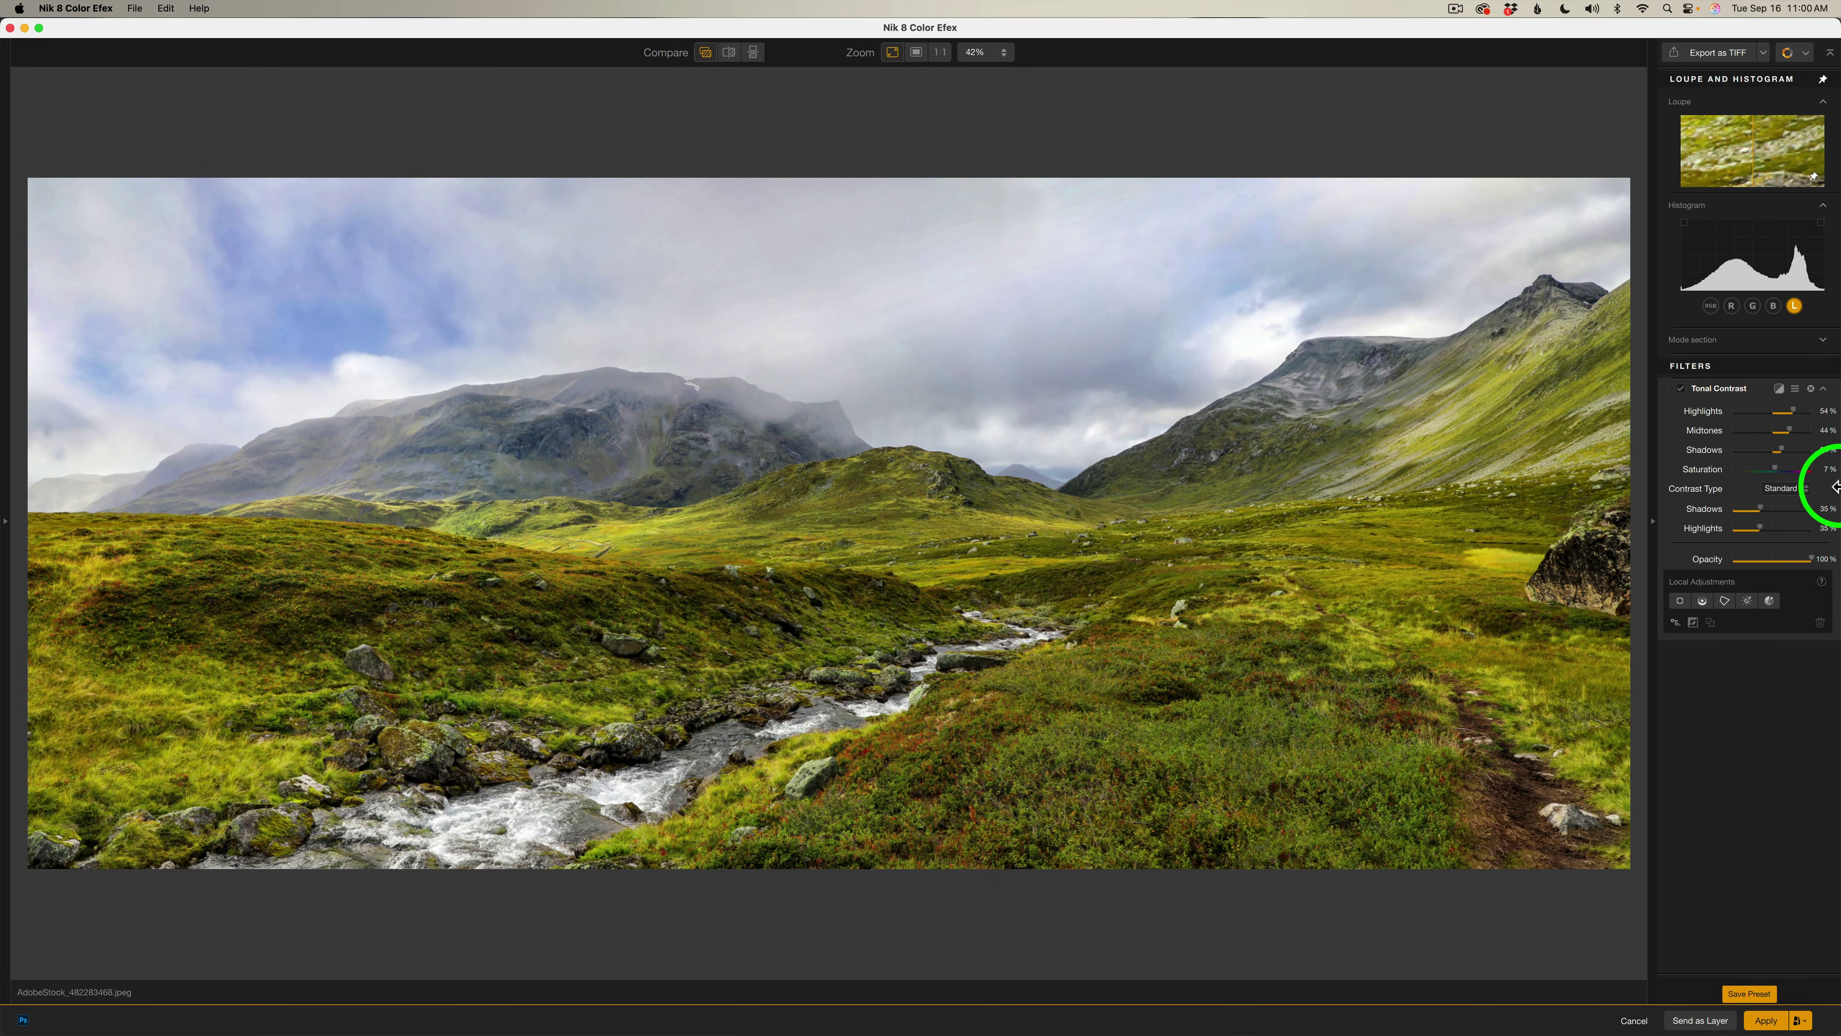
click(1809, 489)
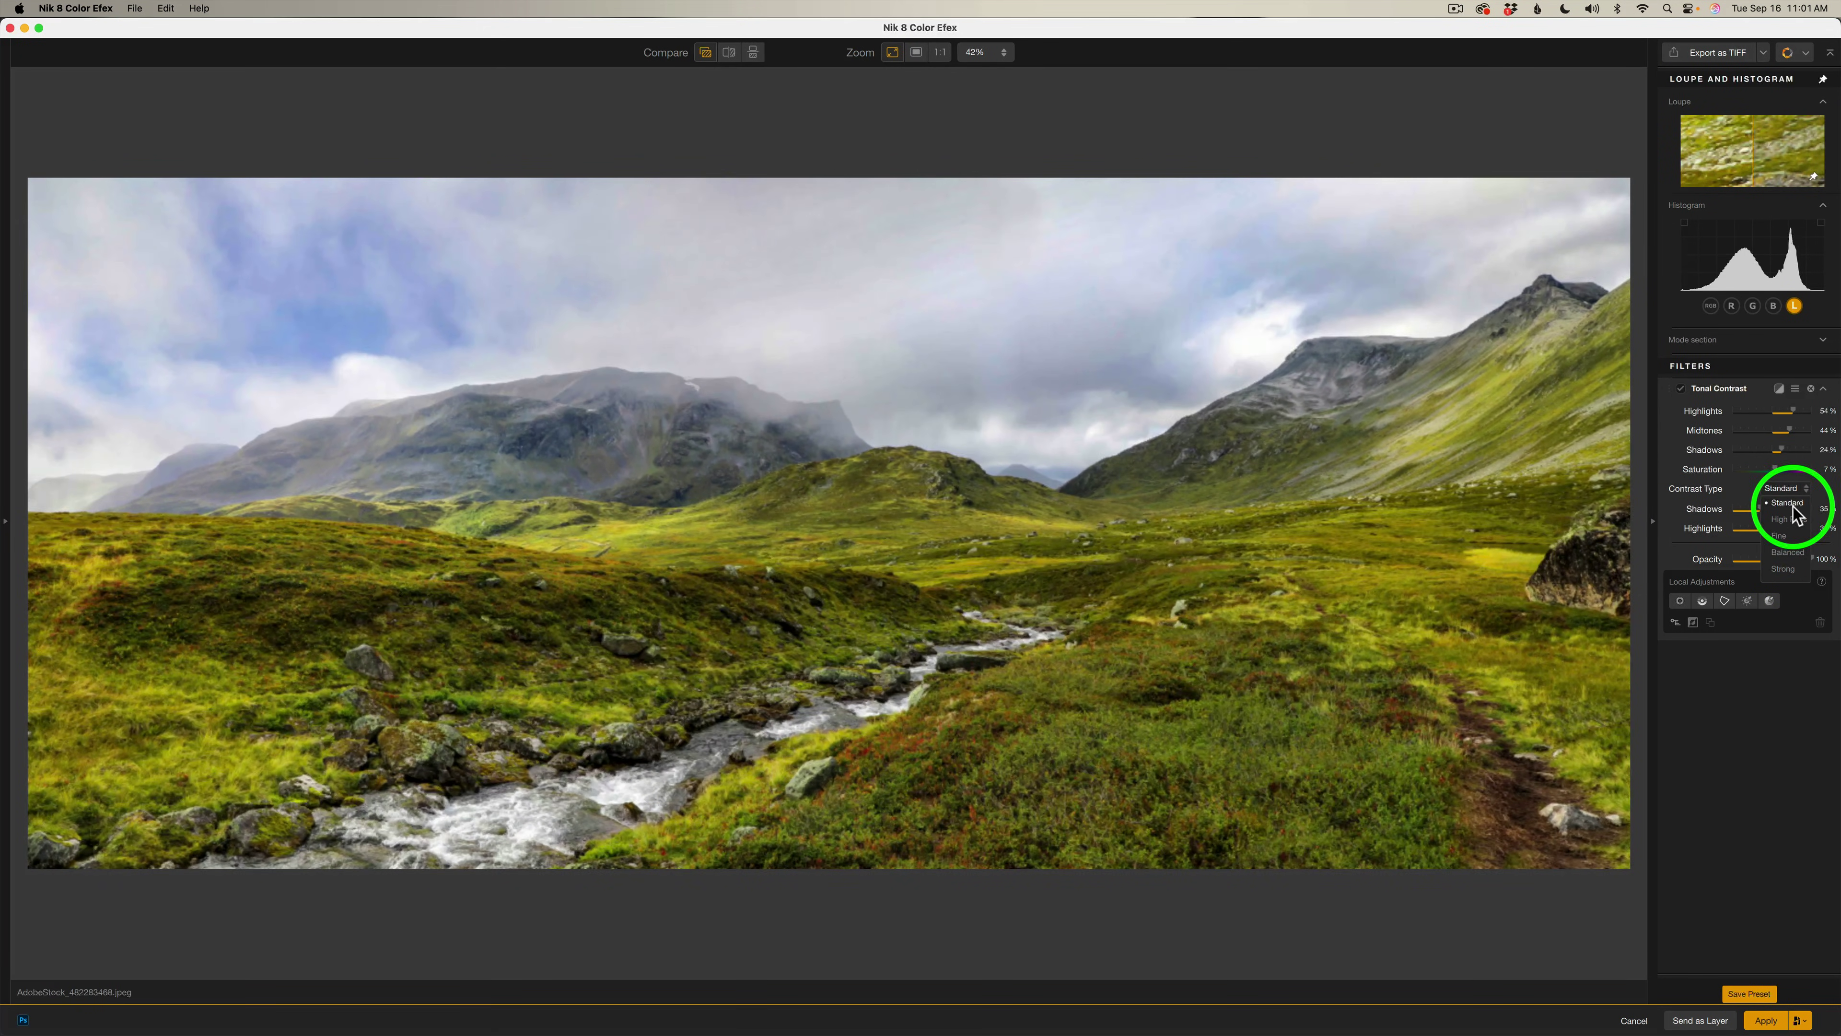
click(1787, 503)
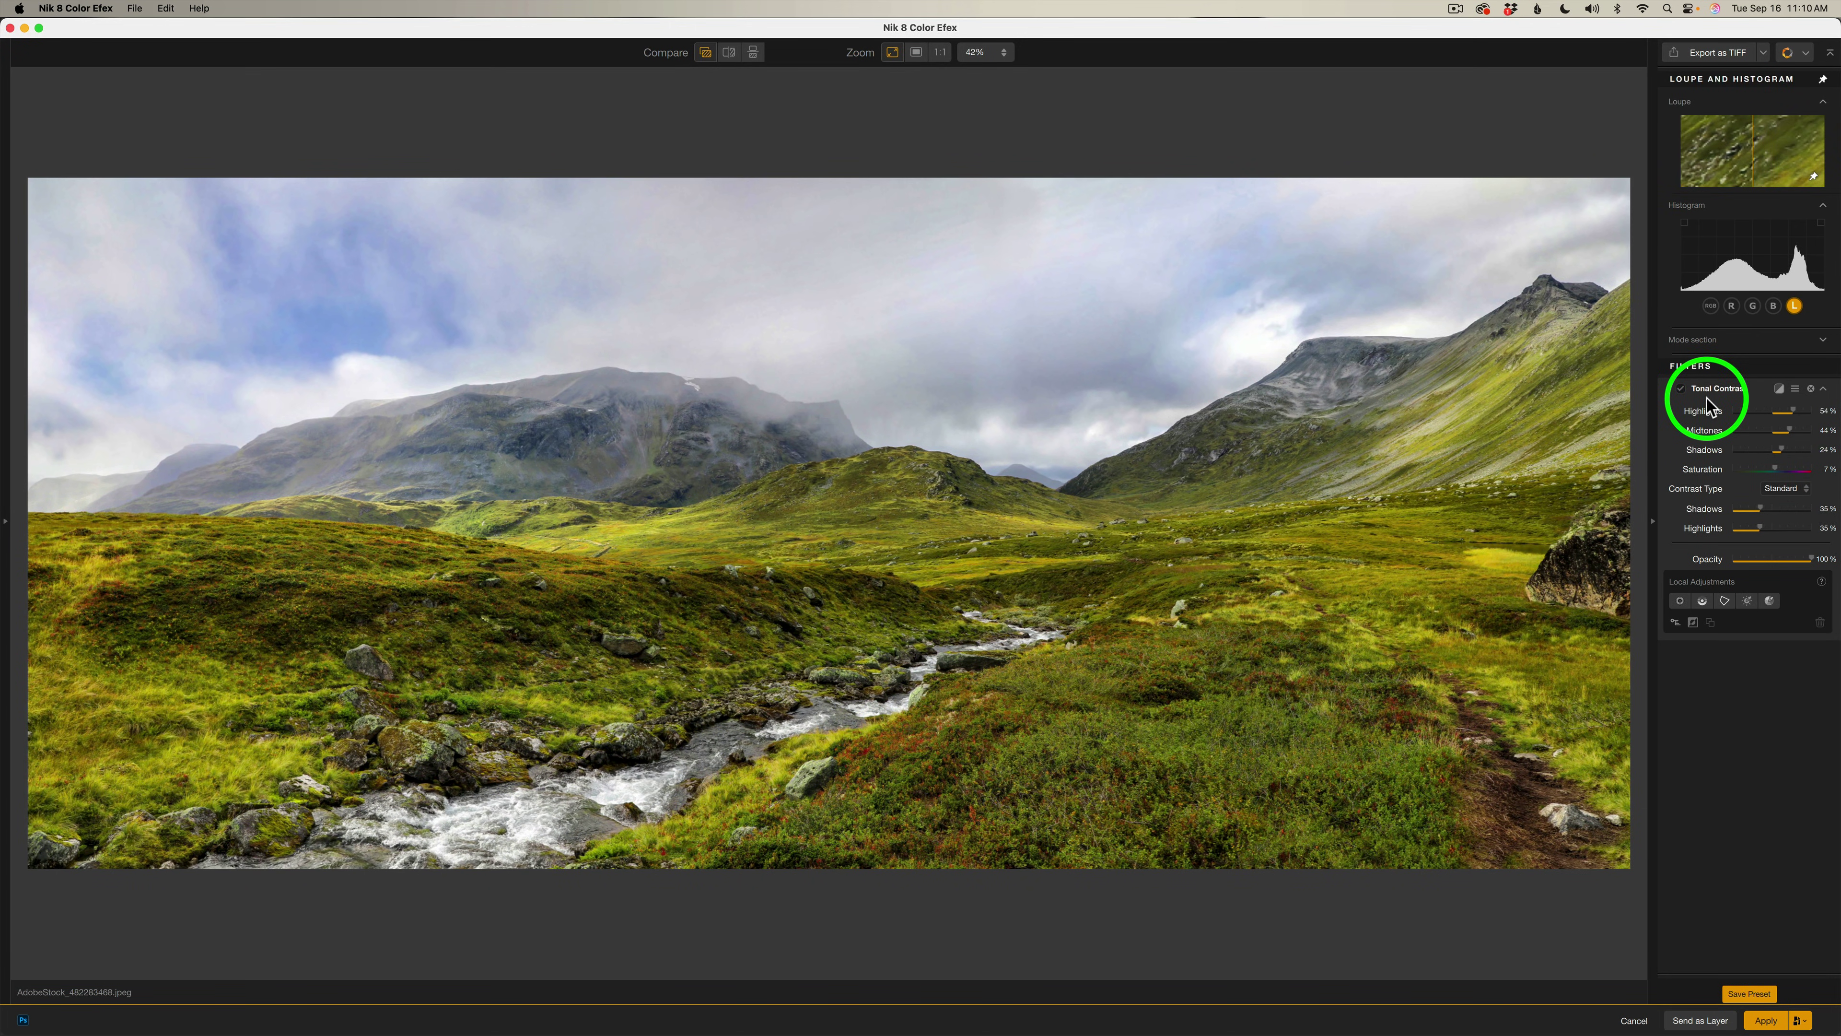
click(1681, 390)
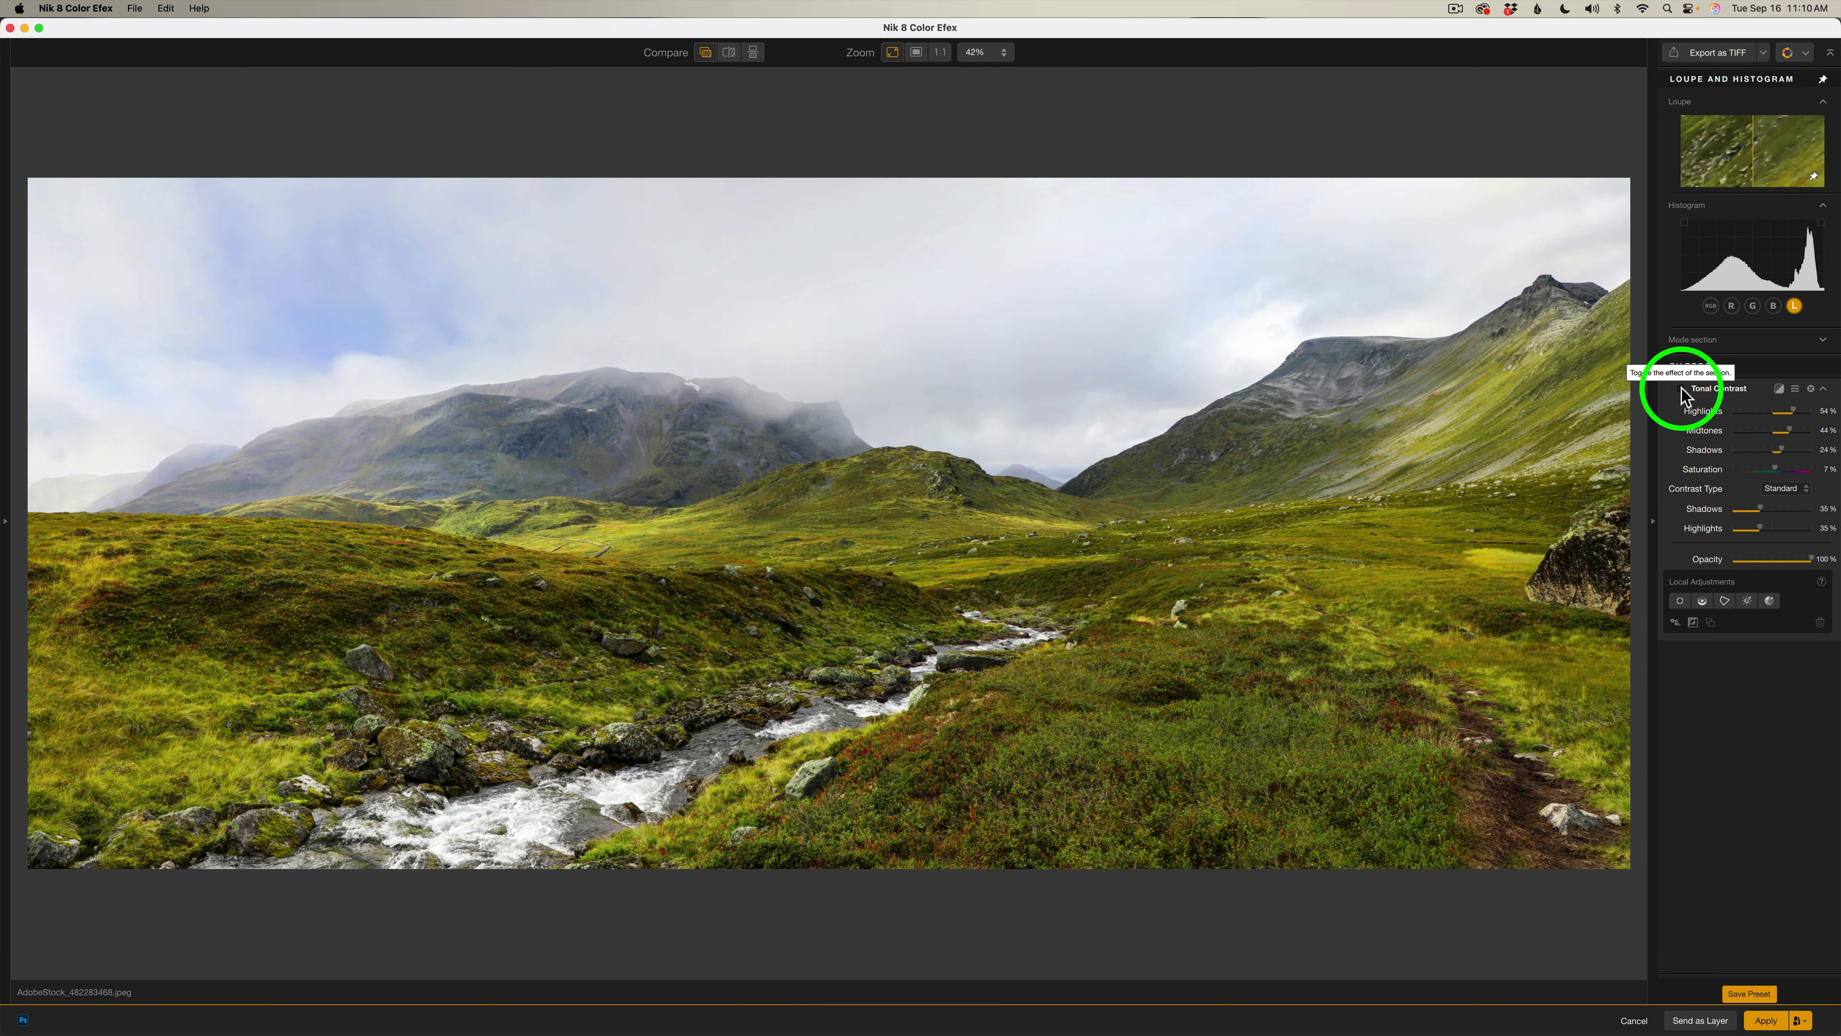
click(1681, 390)
click(1681, 390)
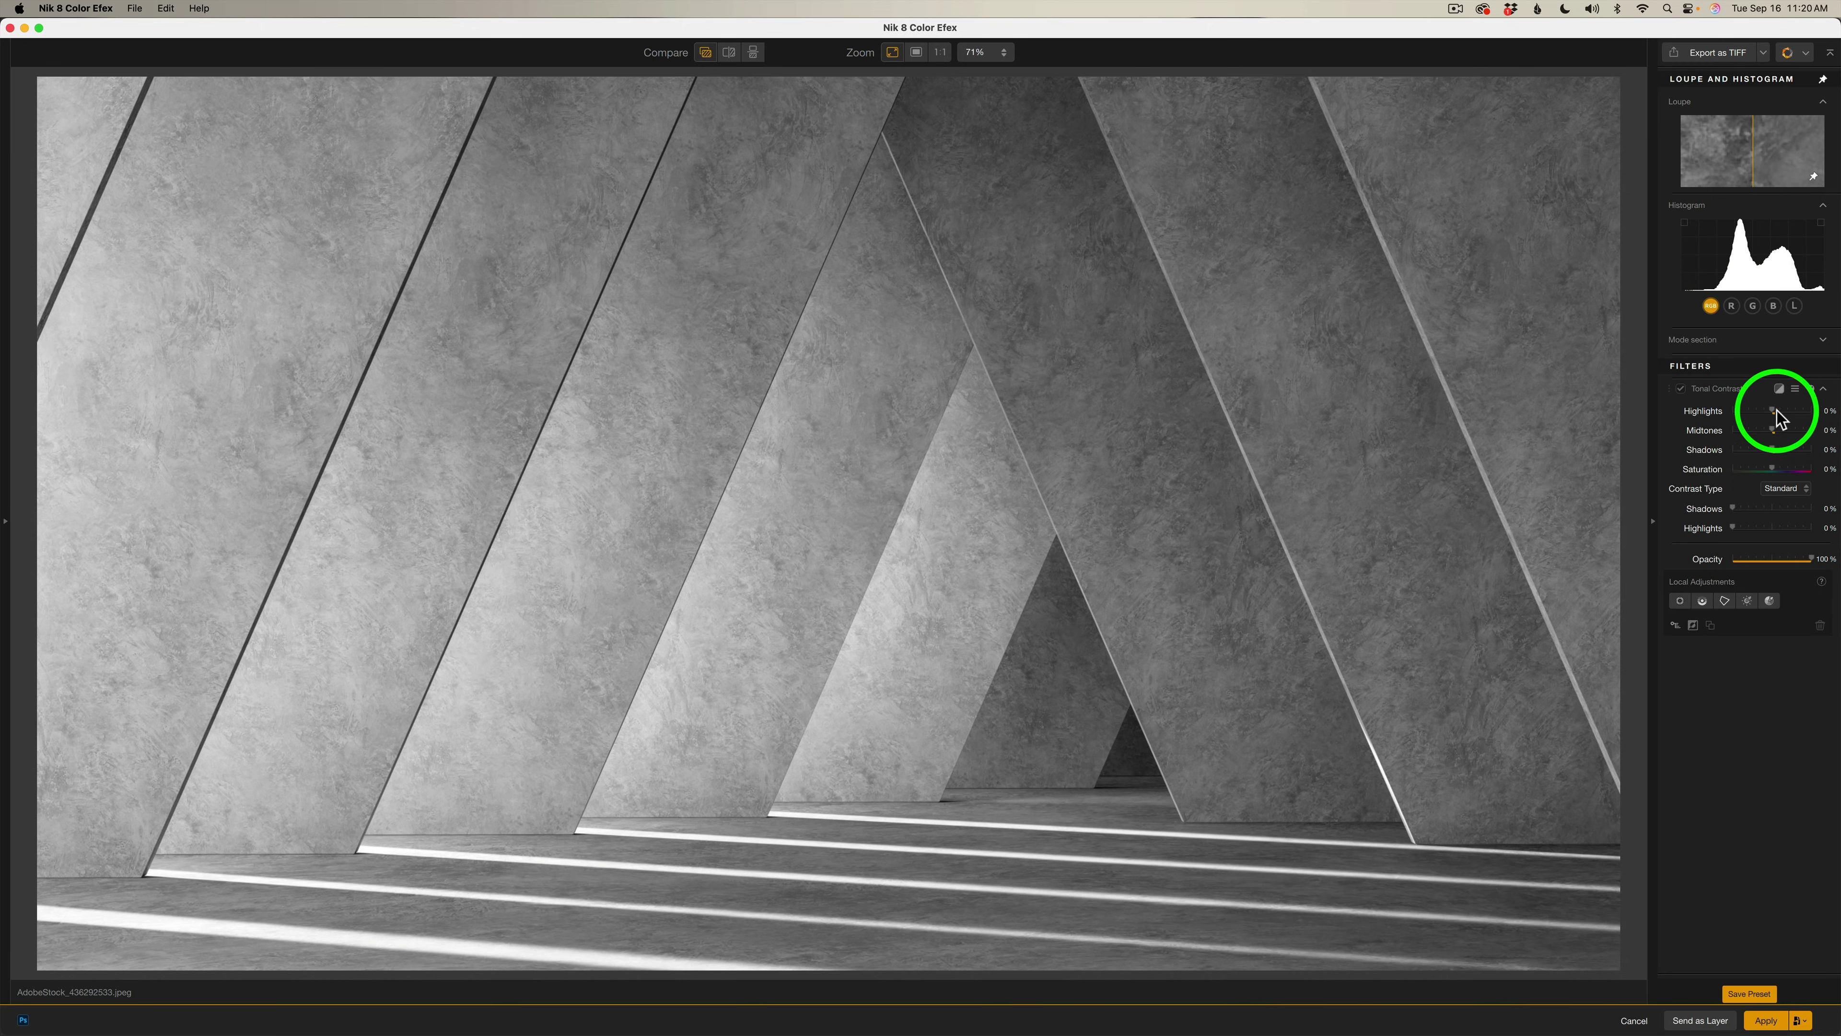
Set the corridor's Highlights to 54% and the lower Highlights to 35%, comparing before and after
drag(1774, 410, 1792, 413)
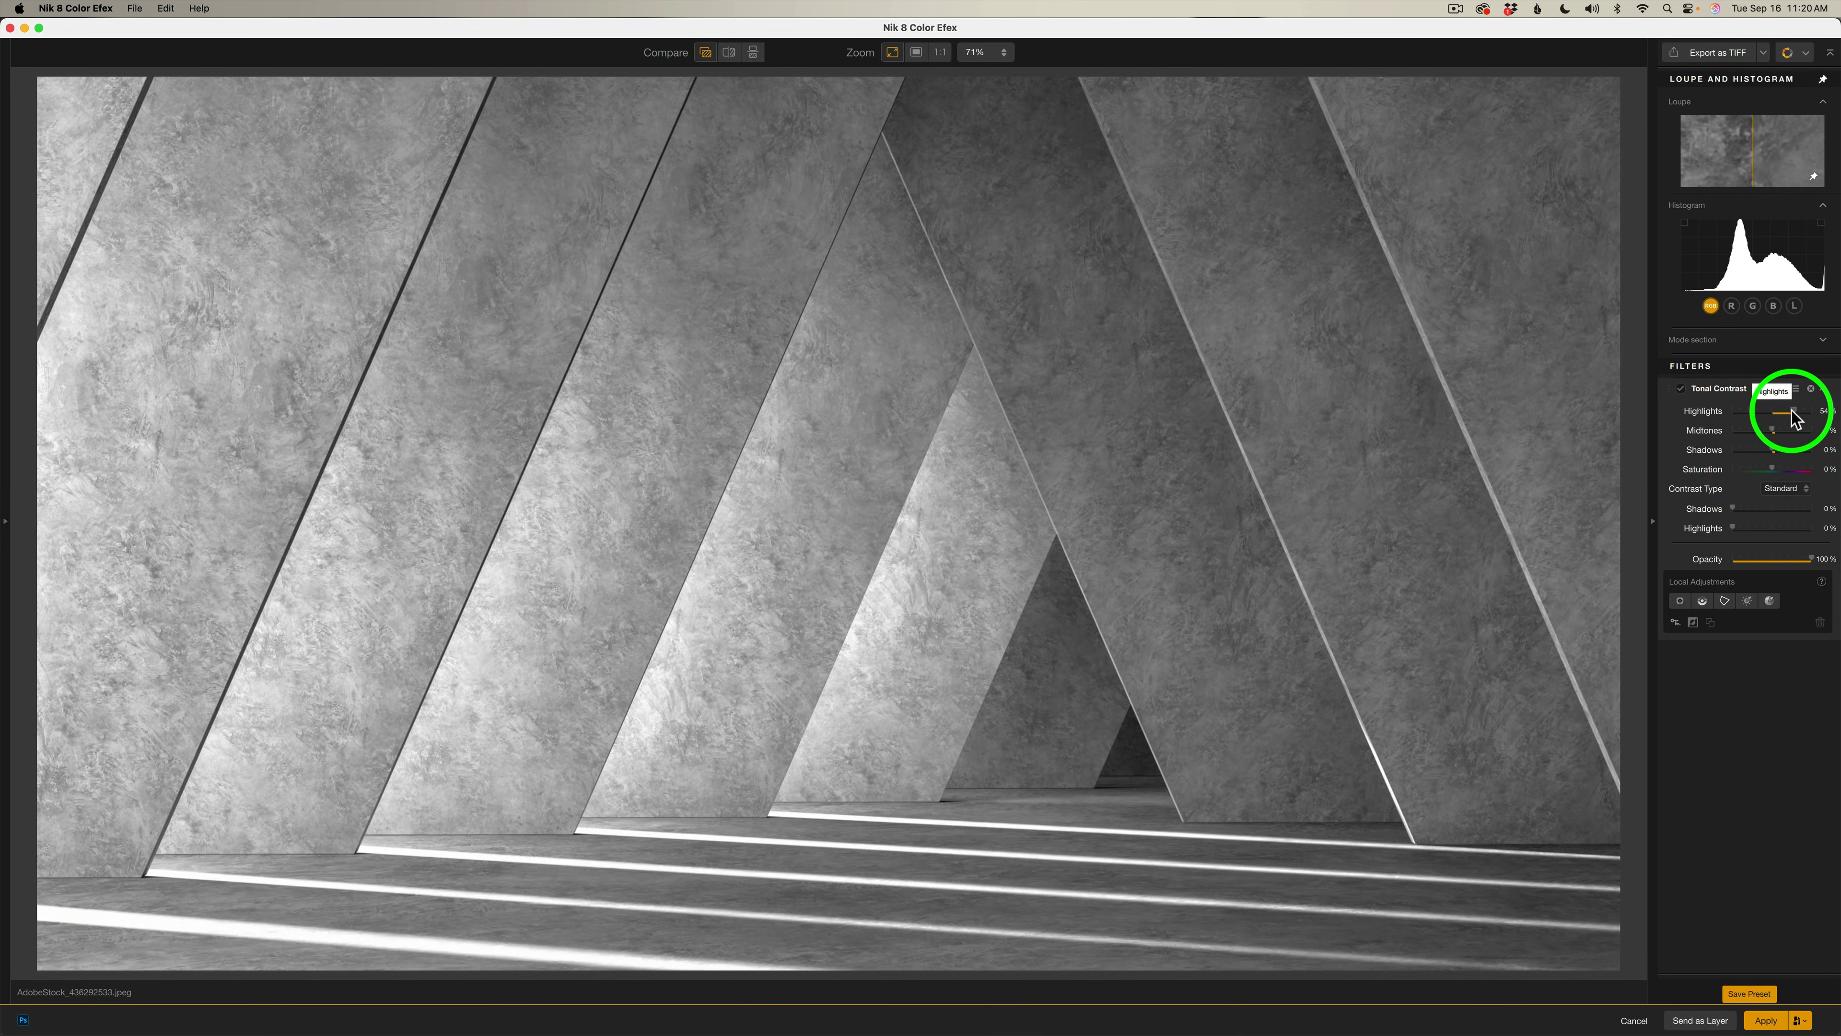
click(1792, 412)
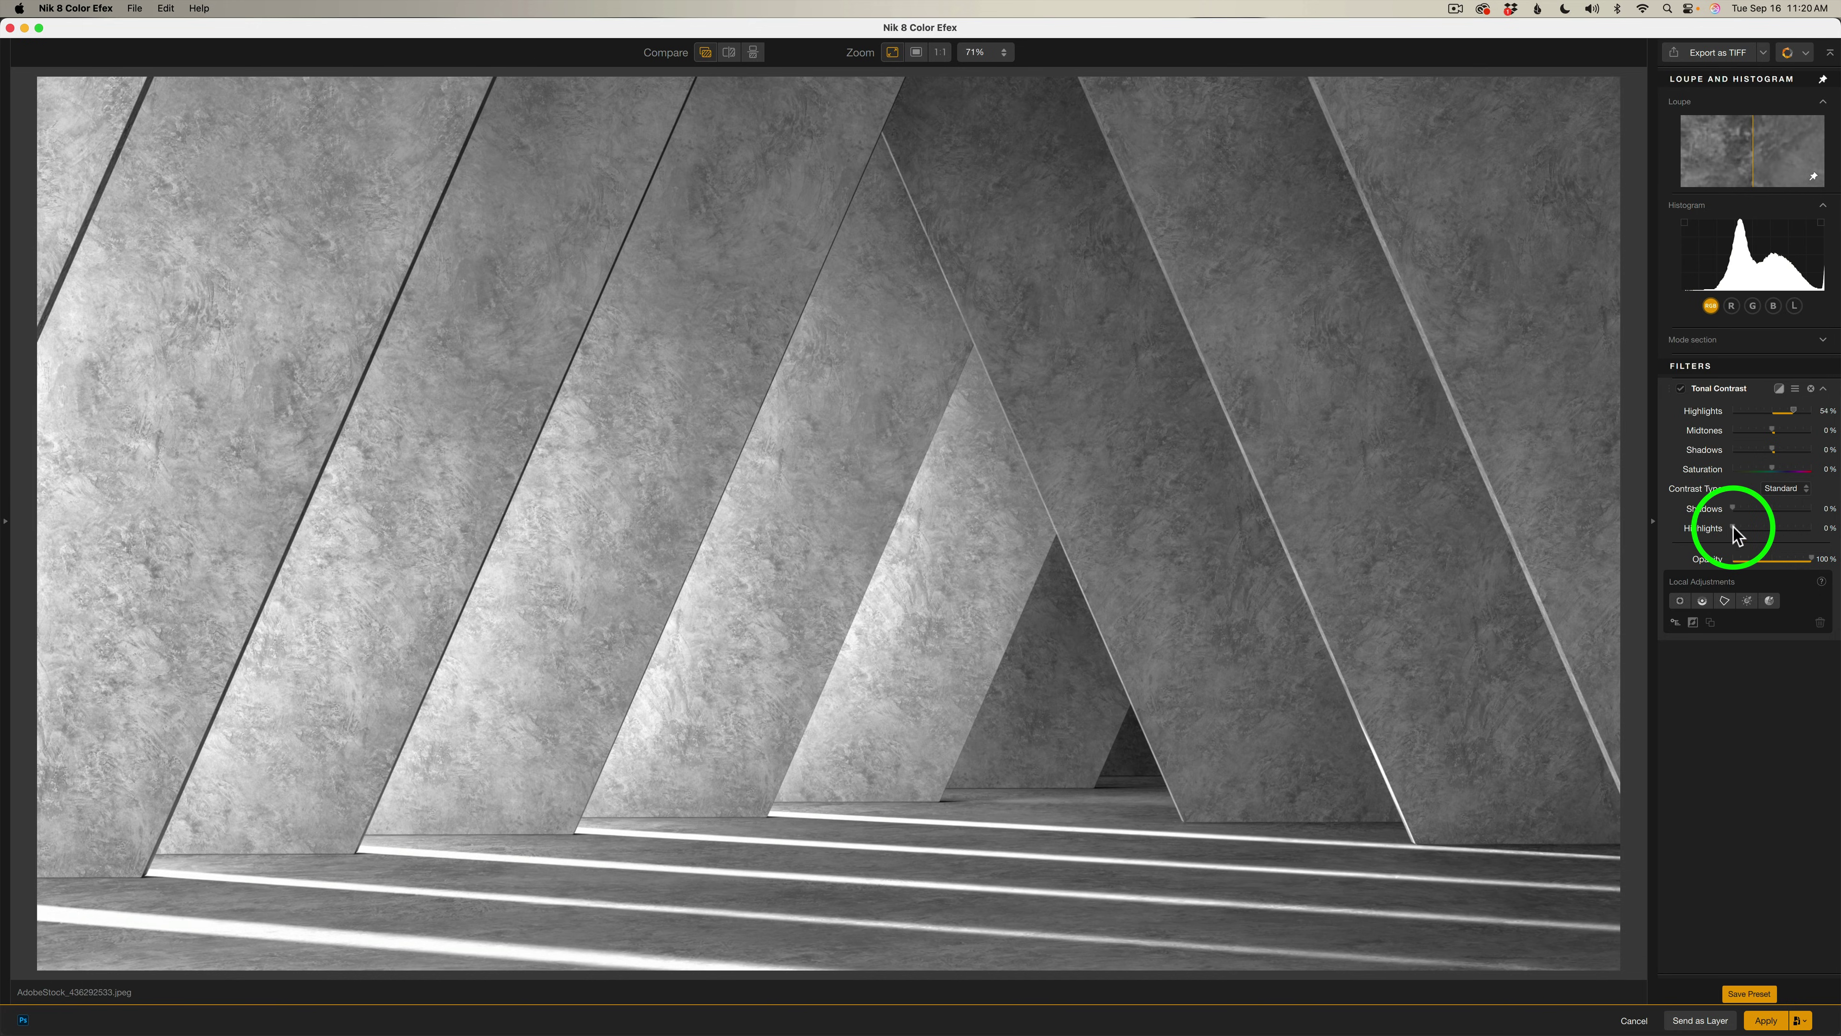
drag(1747, 527, 1761, 527)
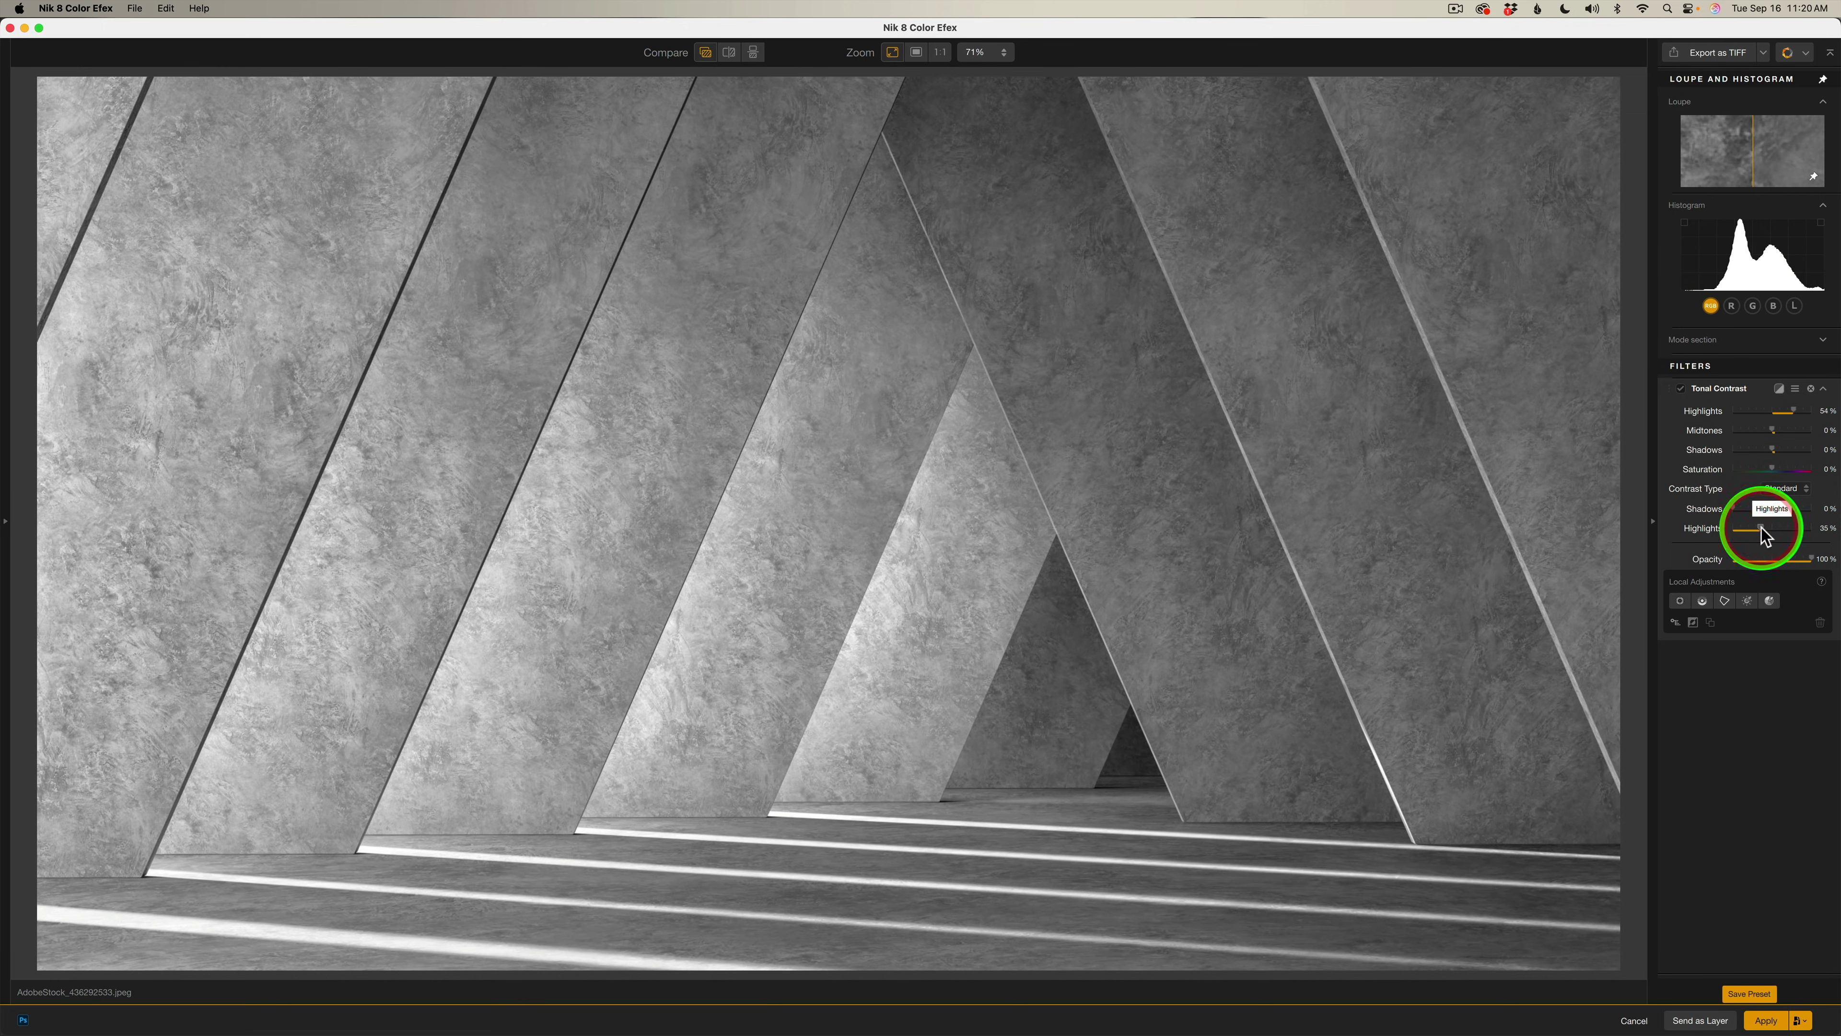
click(1682, 391)
click(1682, 391)
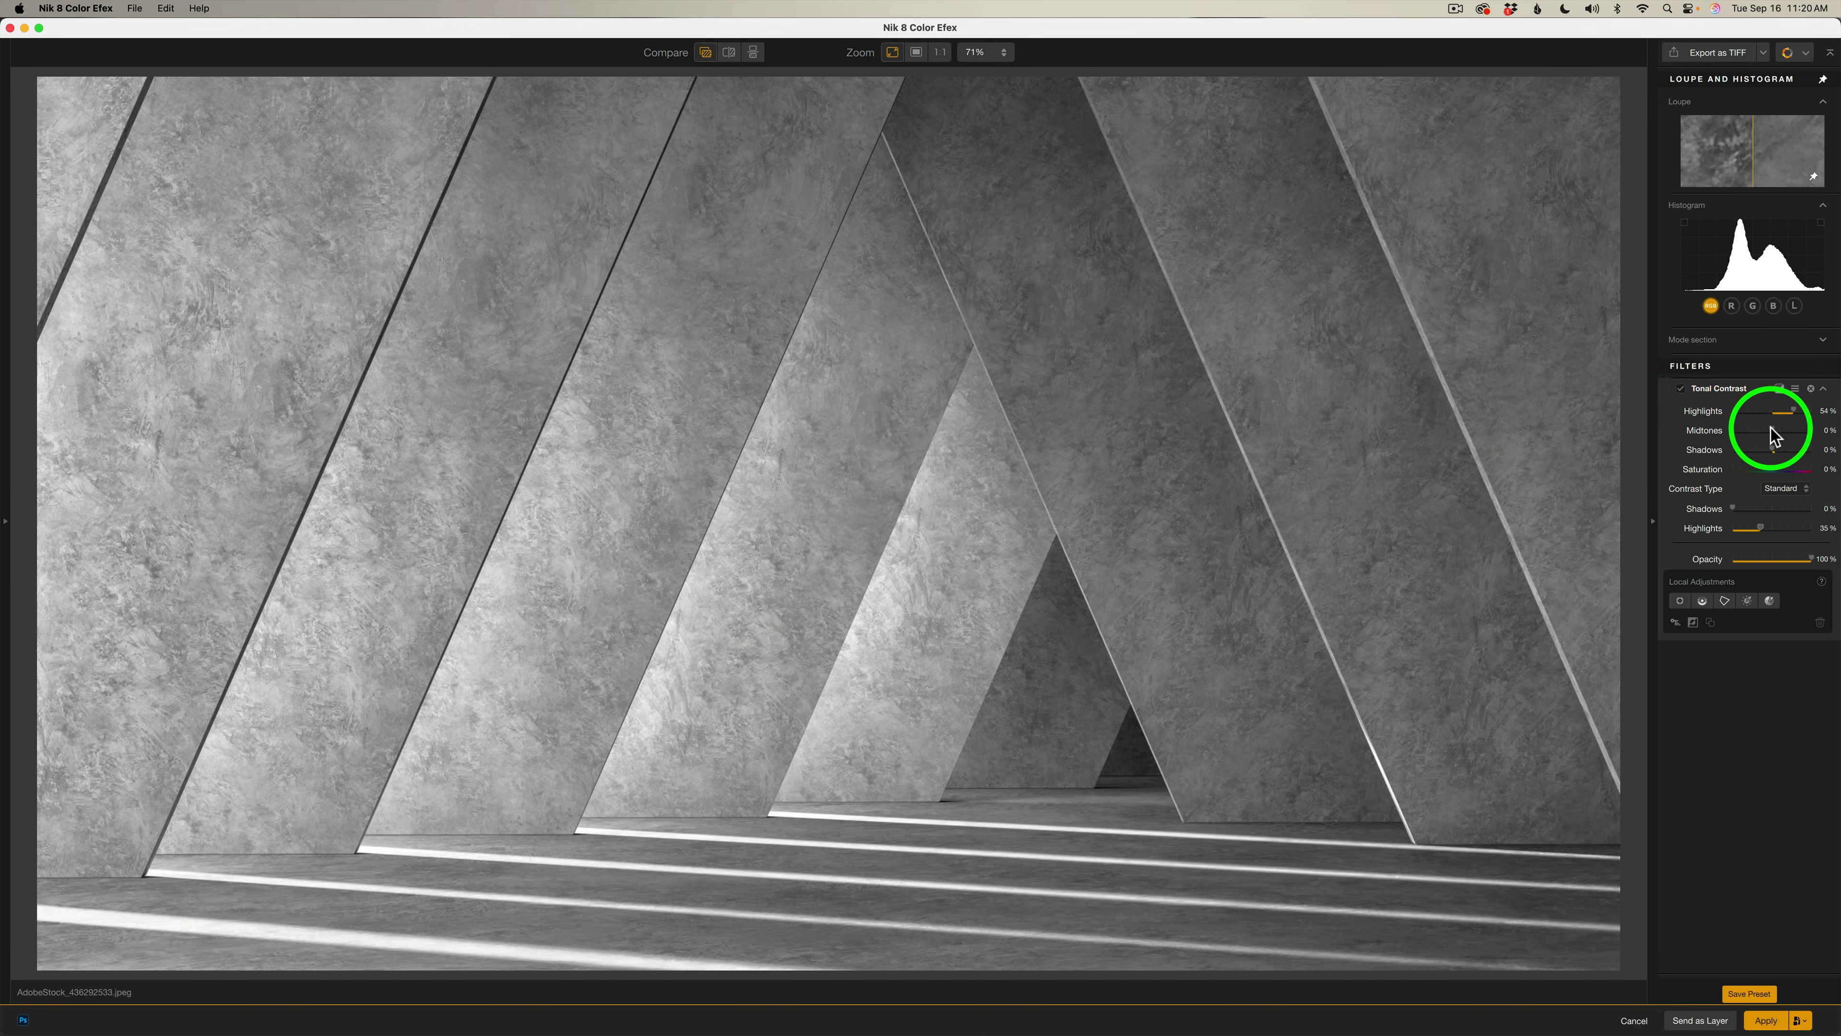
Raise Midtones to about 40% and Shadows to 16%, then compare the filter off and on
mouse_move(1773, 428)
mouse_down()
mouse_move(1784, 460)
mouse_move(1762, 455)
mouse_move(1781, 459)
mouse_up()
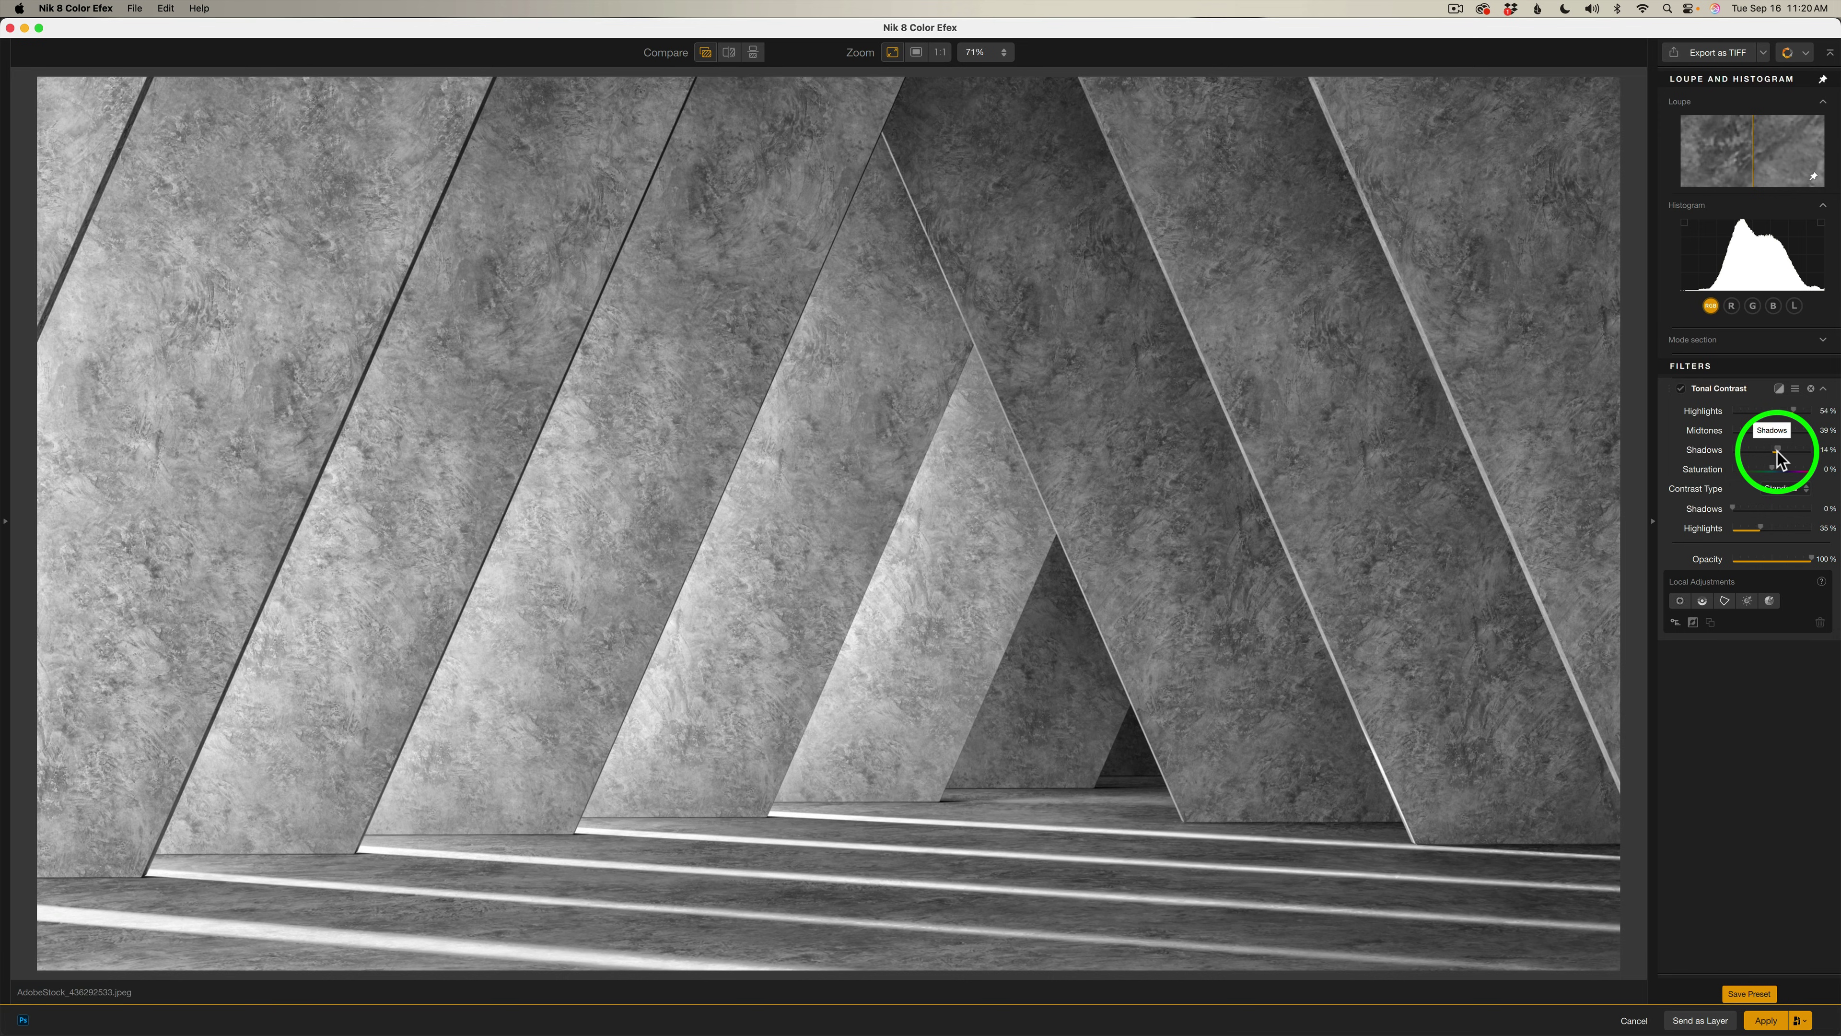
drag(1777, 449, 1778, 438)
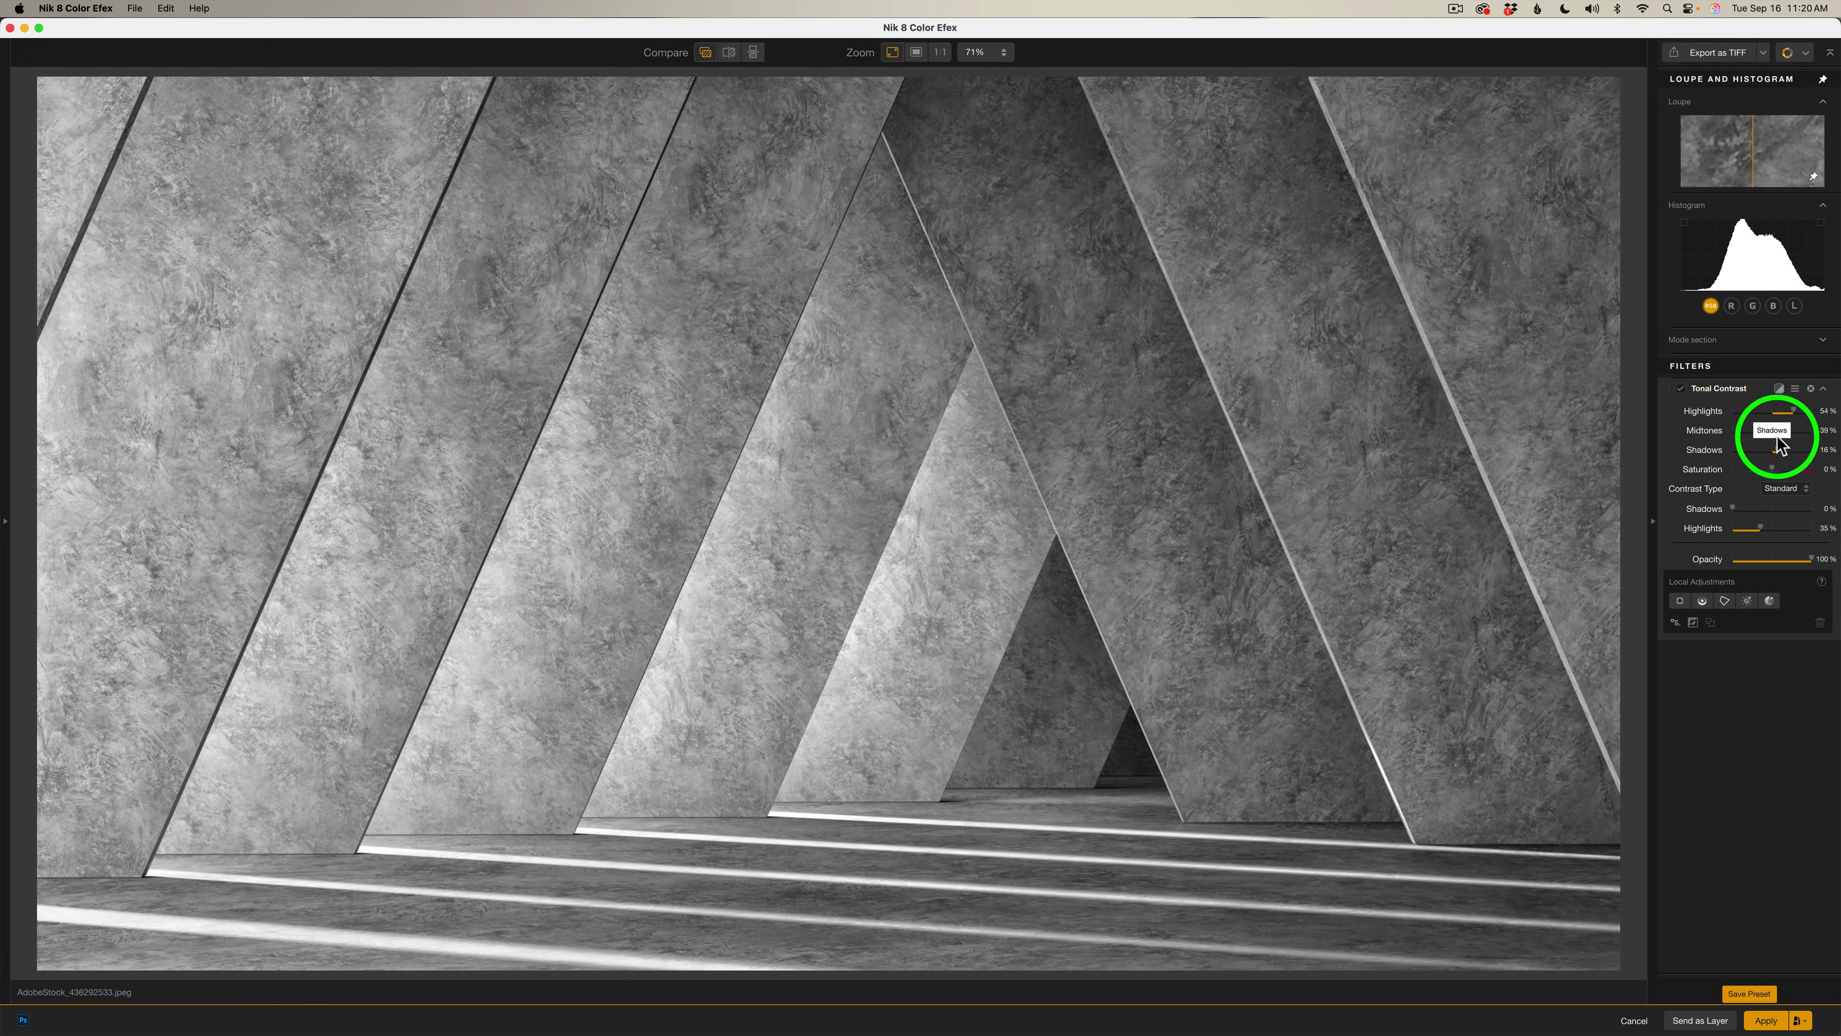
click(1697, 297)
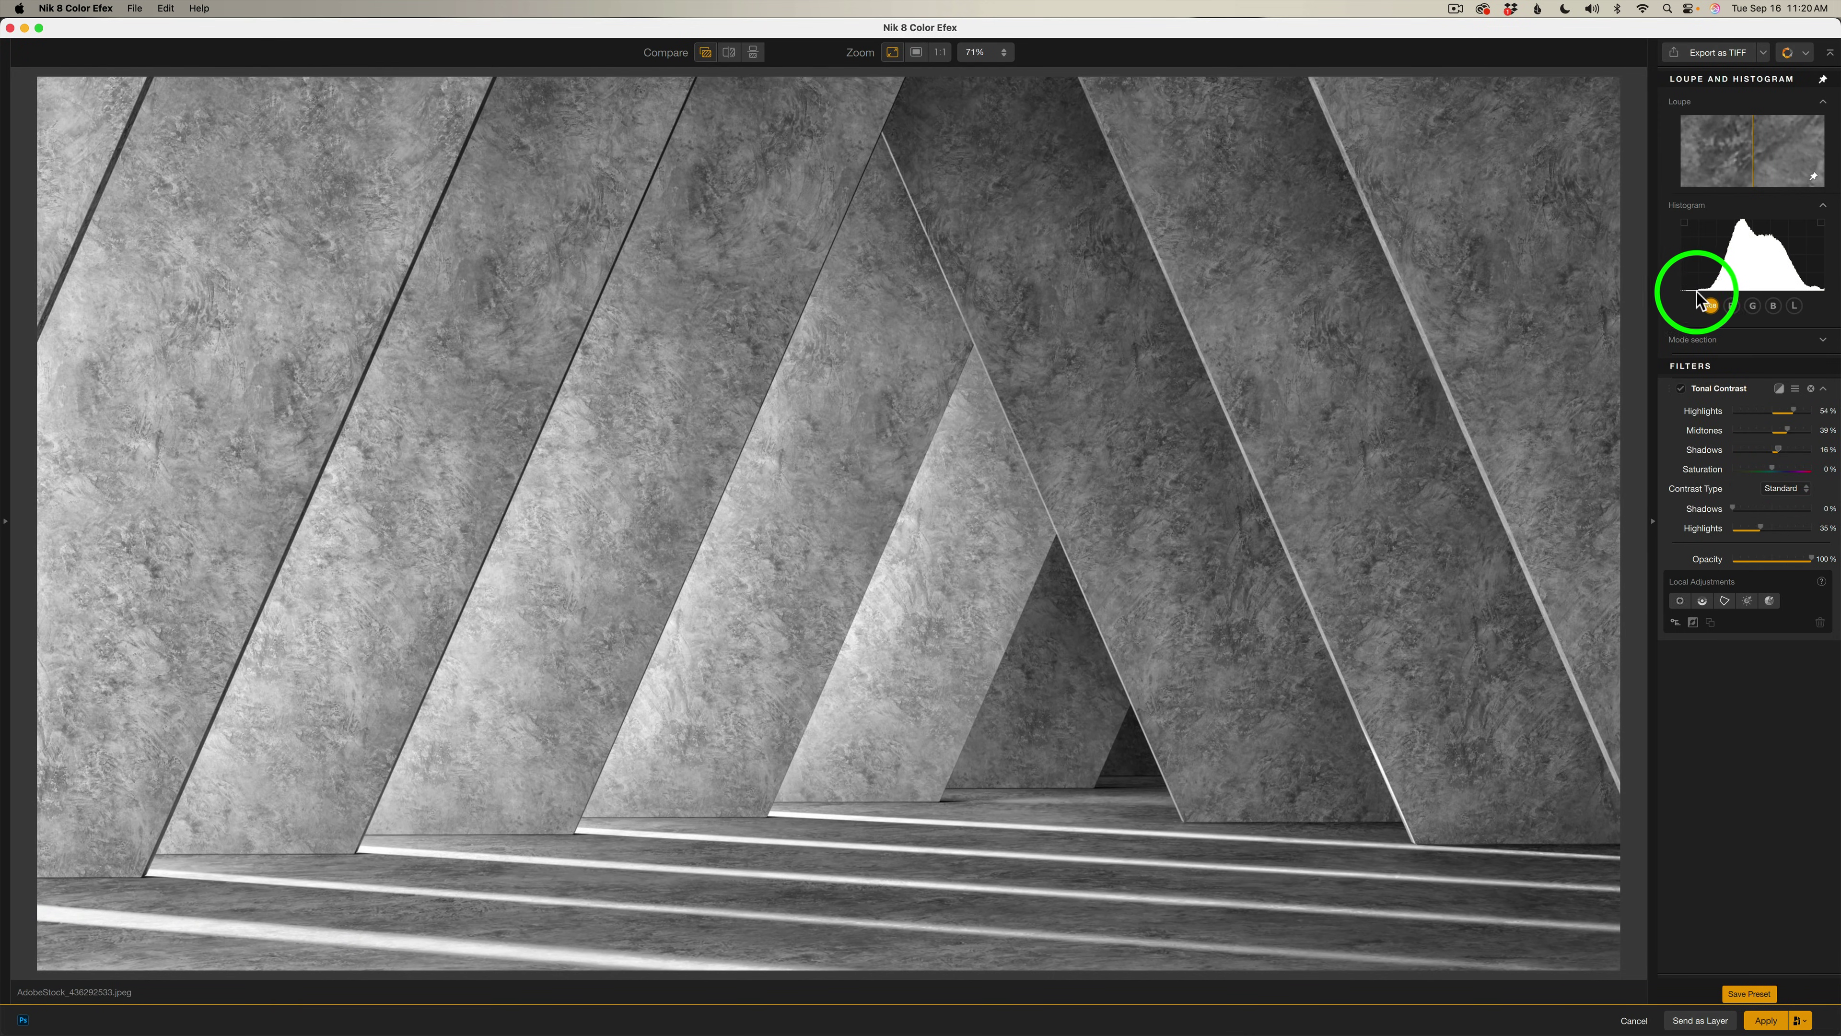
click(1681, 389)
click(1680, 389)
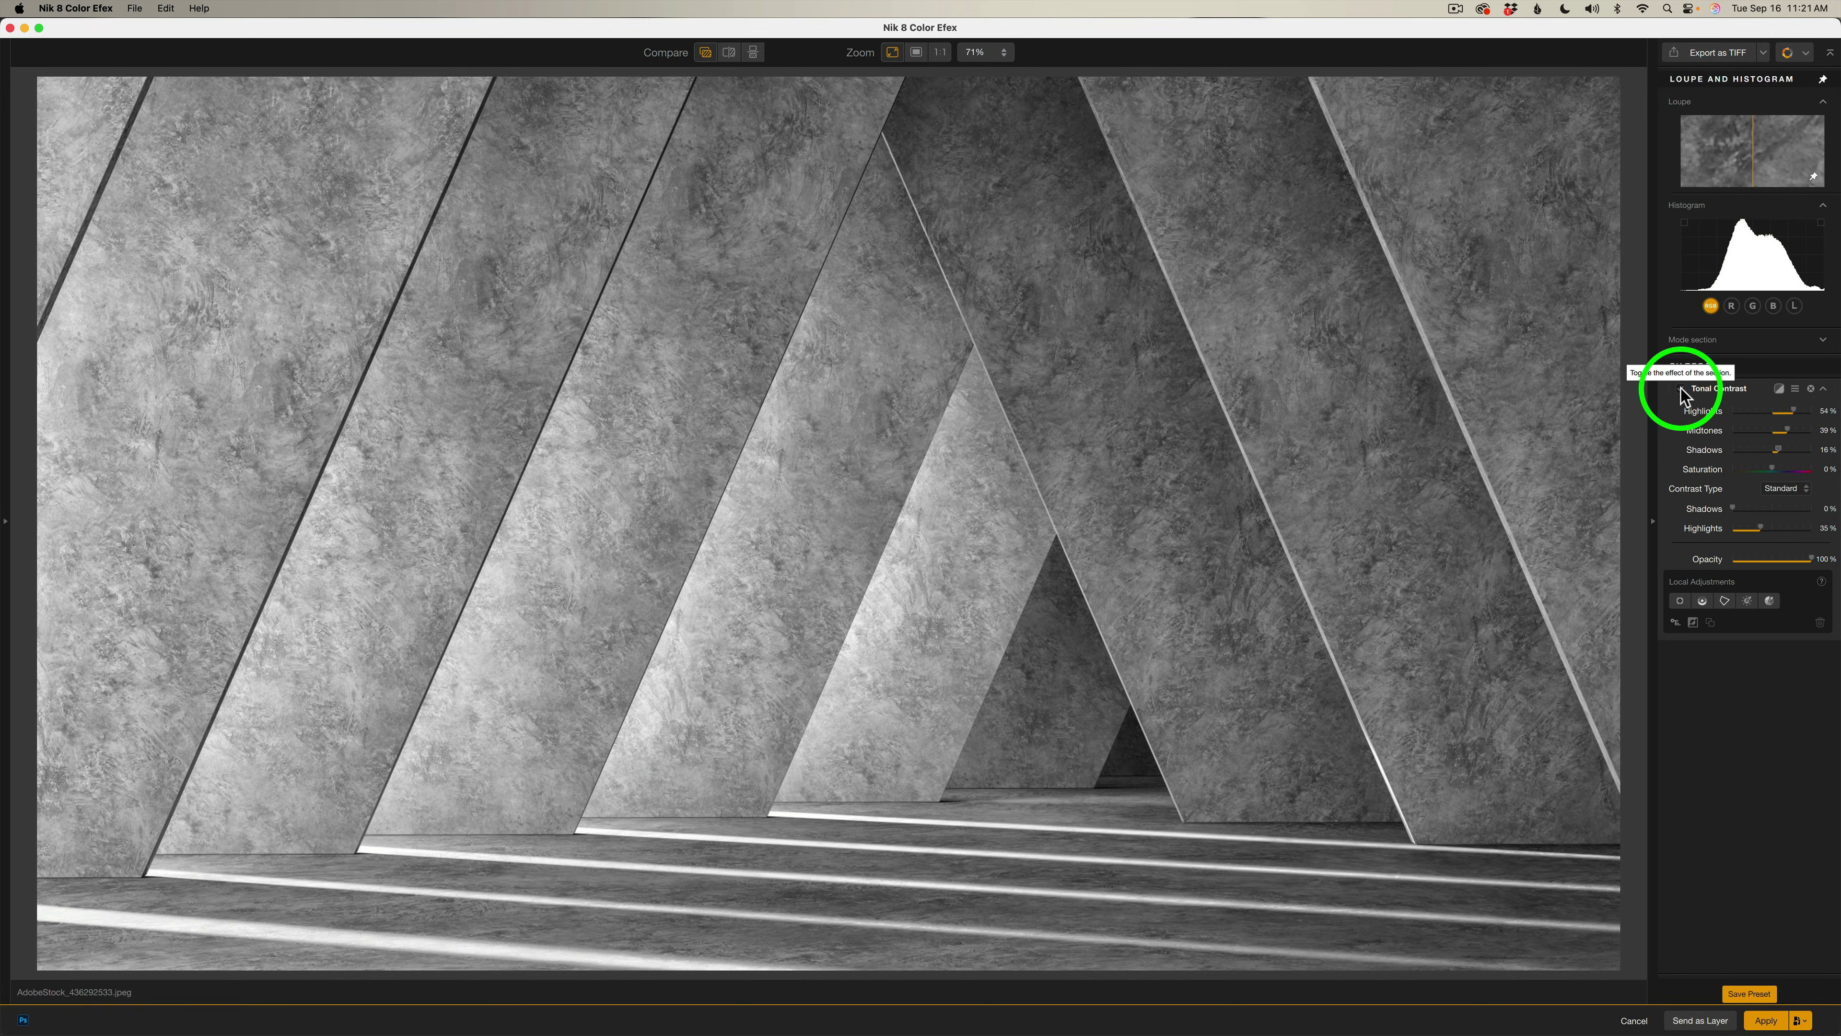
click(1788, 488)
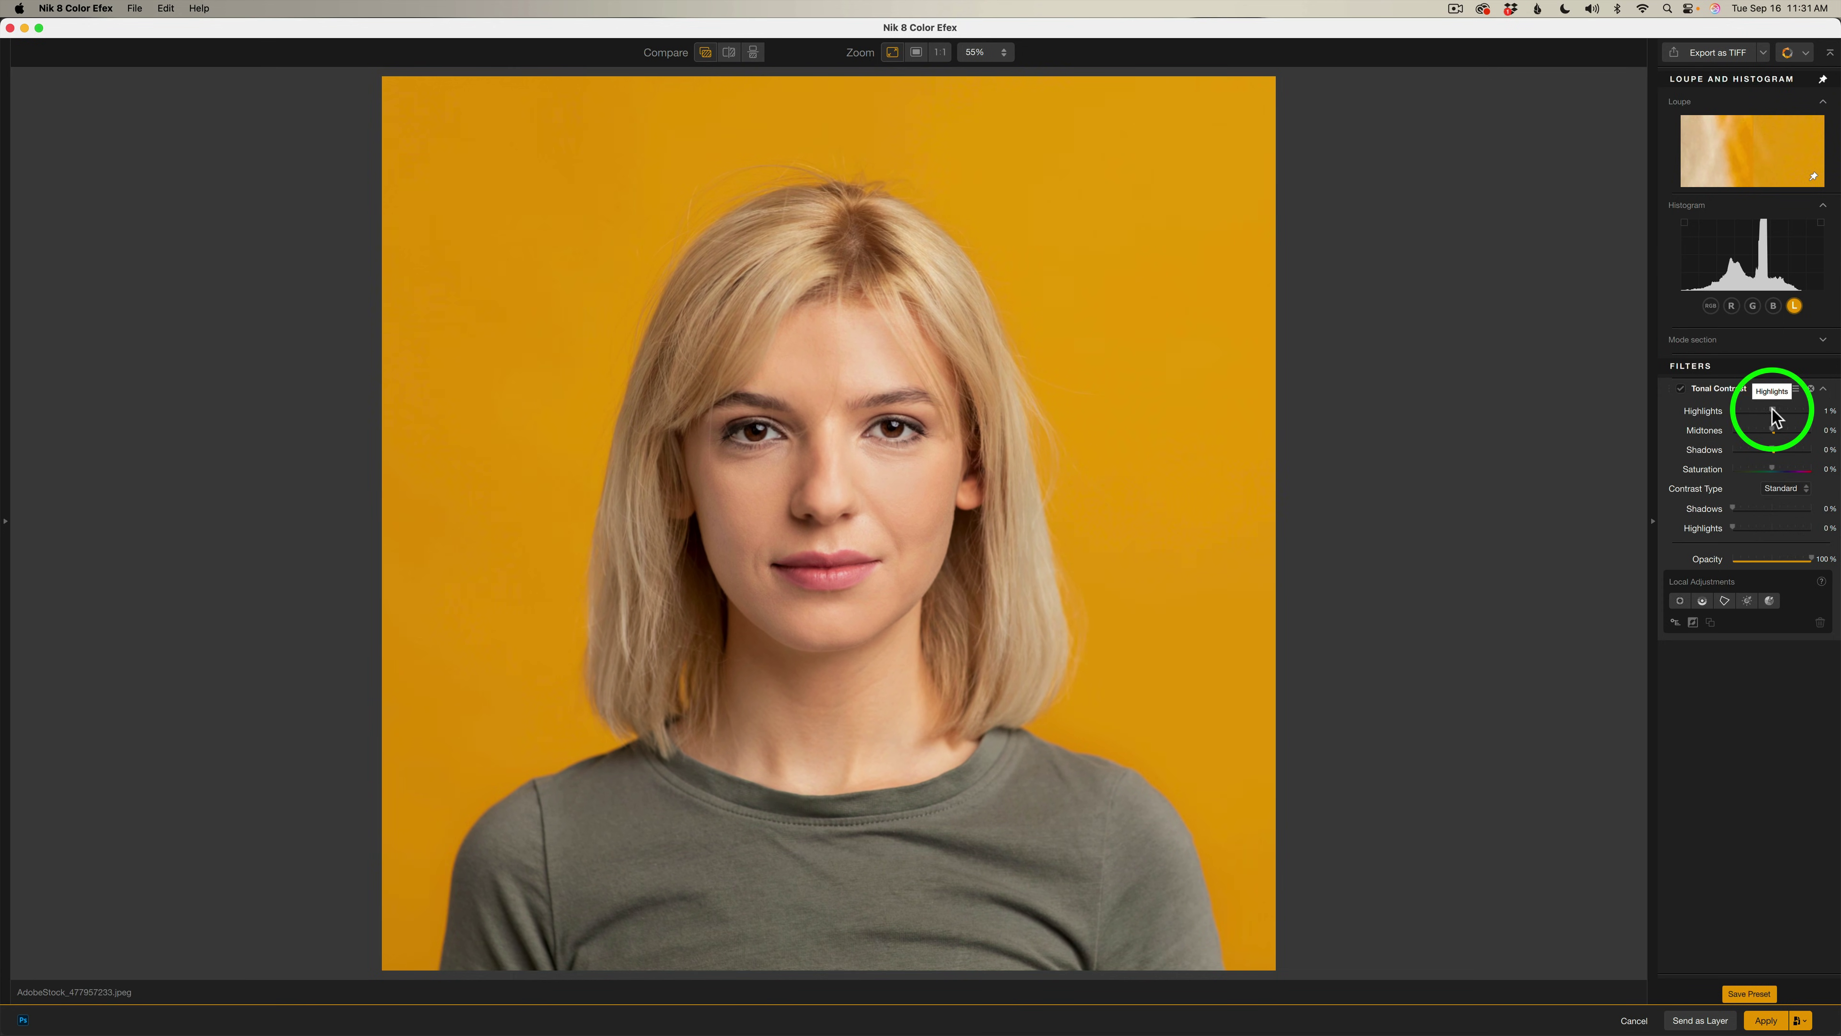
Set the portrait's Highlights to -72% and nudge Midtones up to 10%, comparing before and after
drag(1771, 410, 1752, 410)
click(1753, 414)
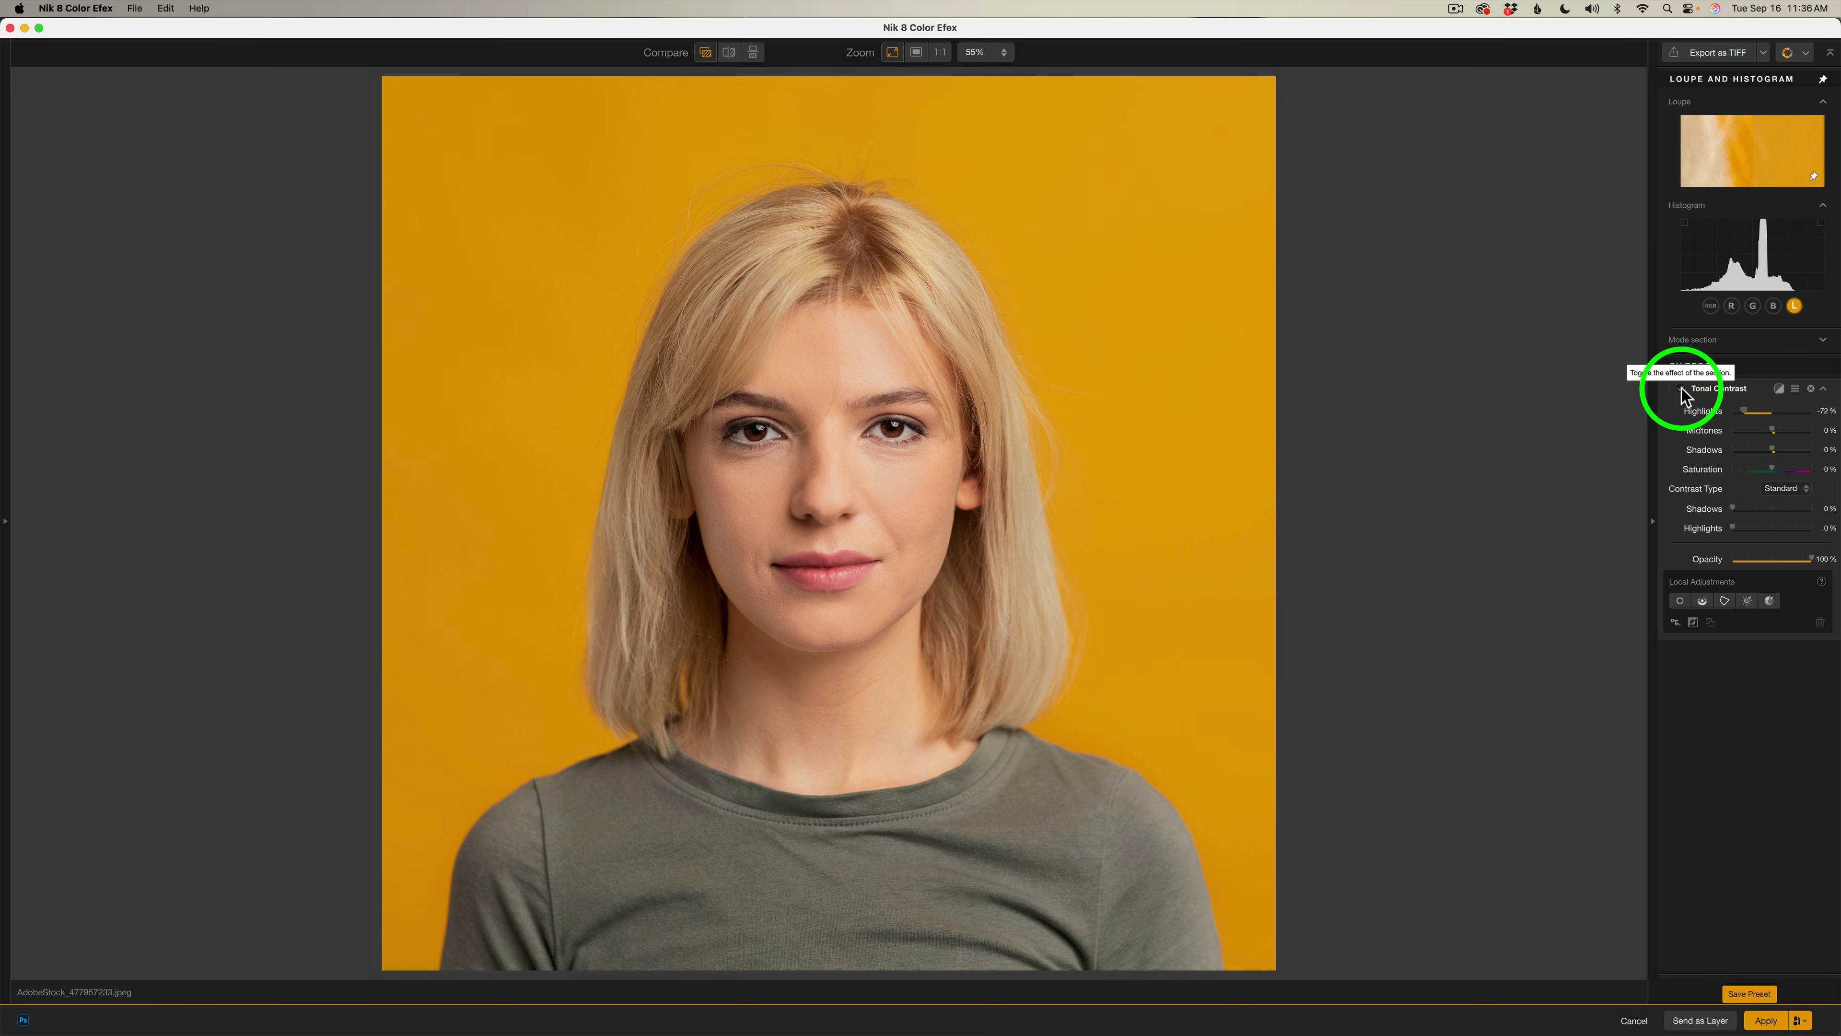
click(1682, 389)
click(1682, 388)
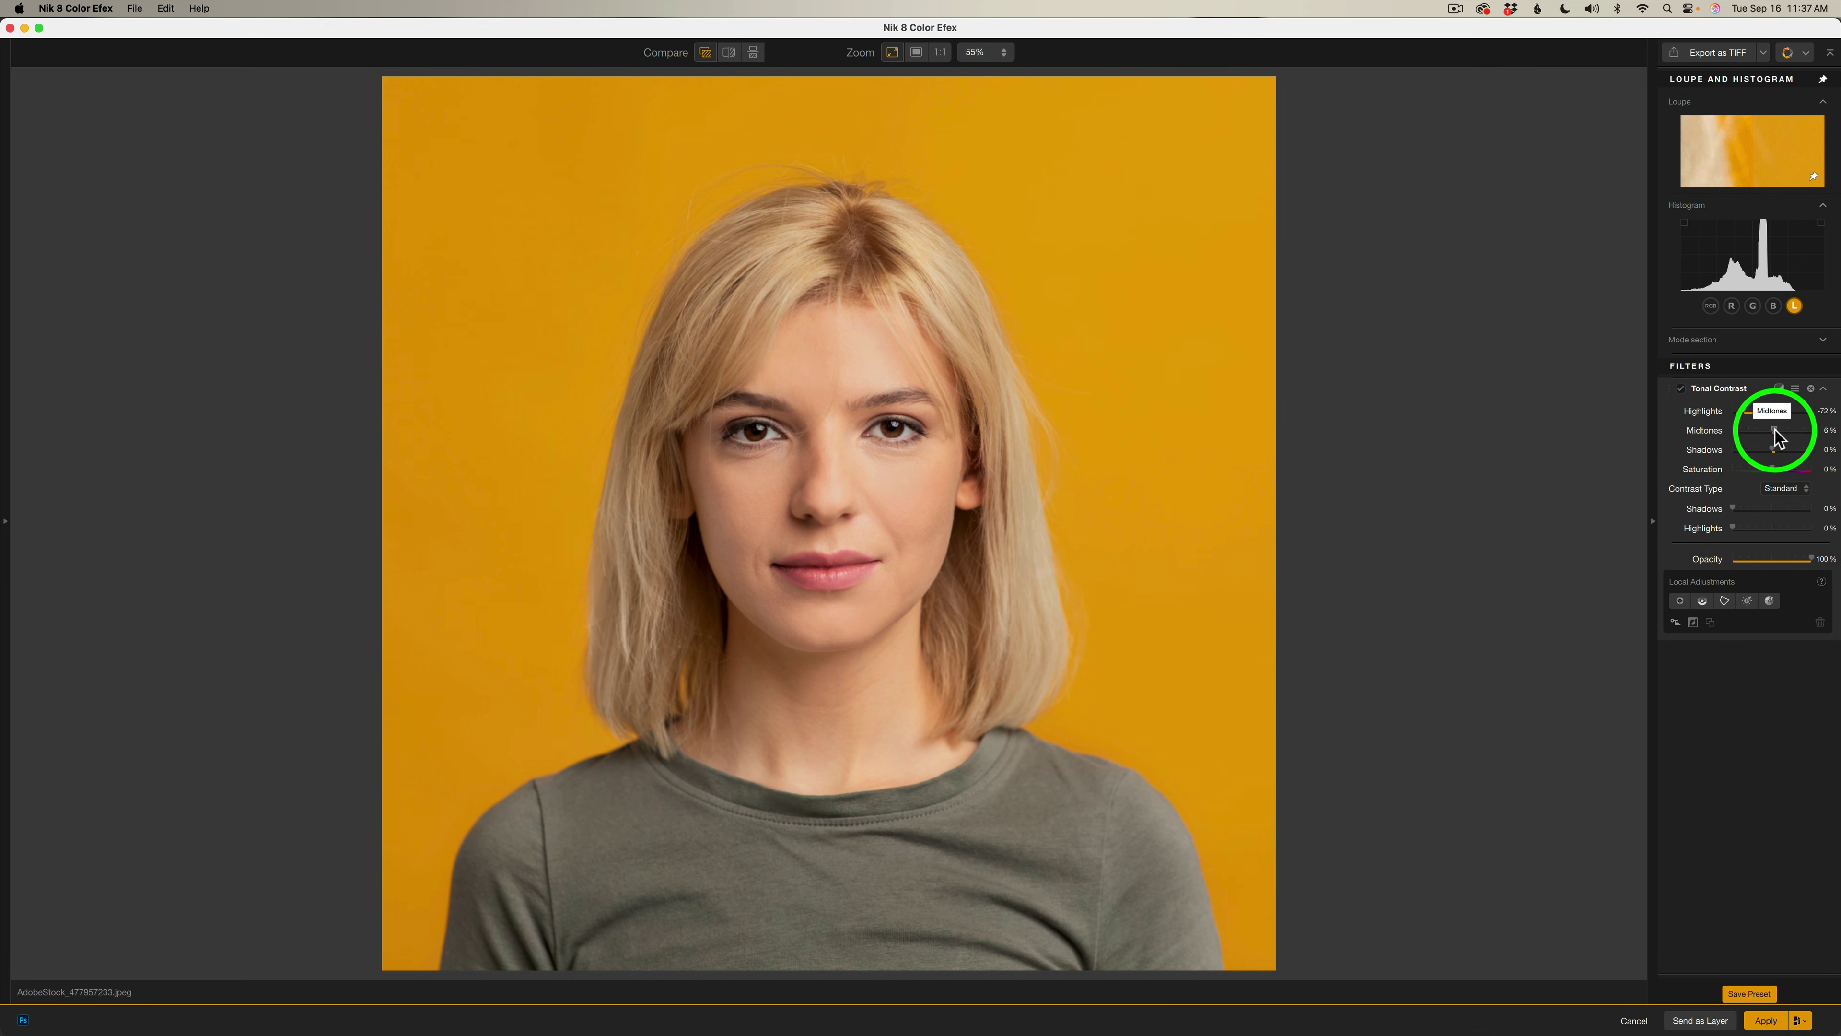
mouse_move(1776, 430)
mouse_down()
mouse_move(1812, 430)
mouse_move(1775, 433)
mouse_move(1781, 448)
mouse_up()
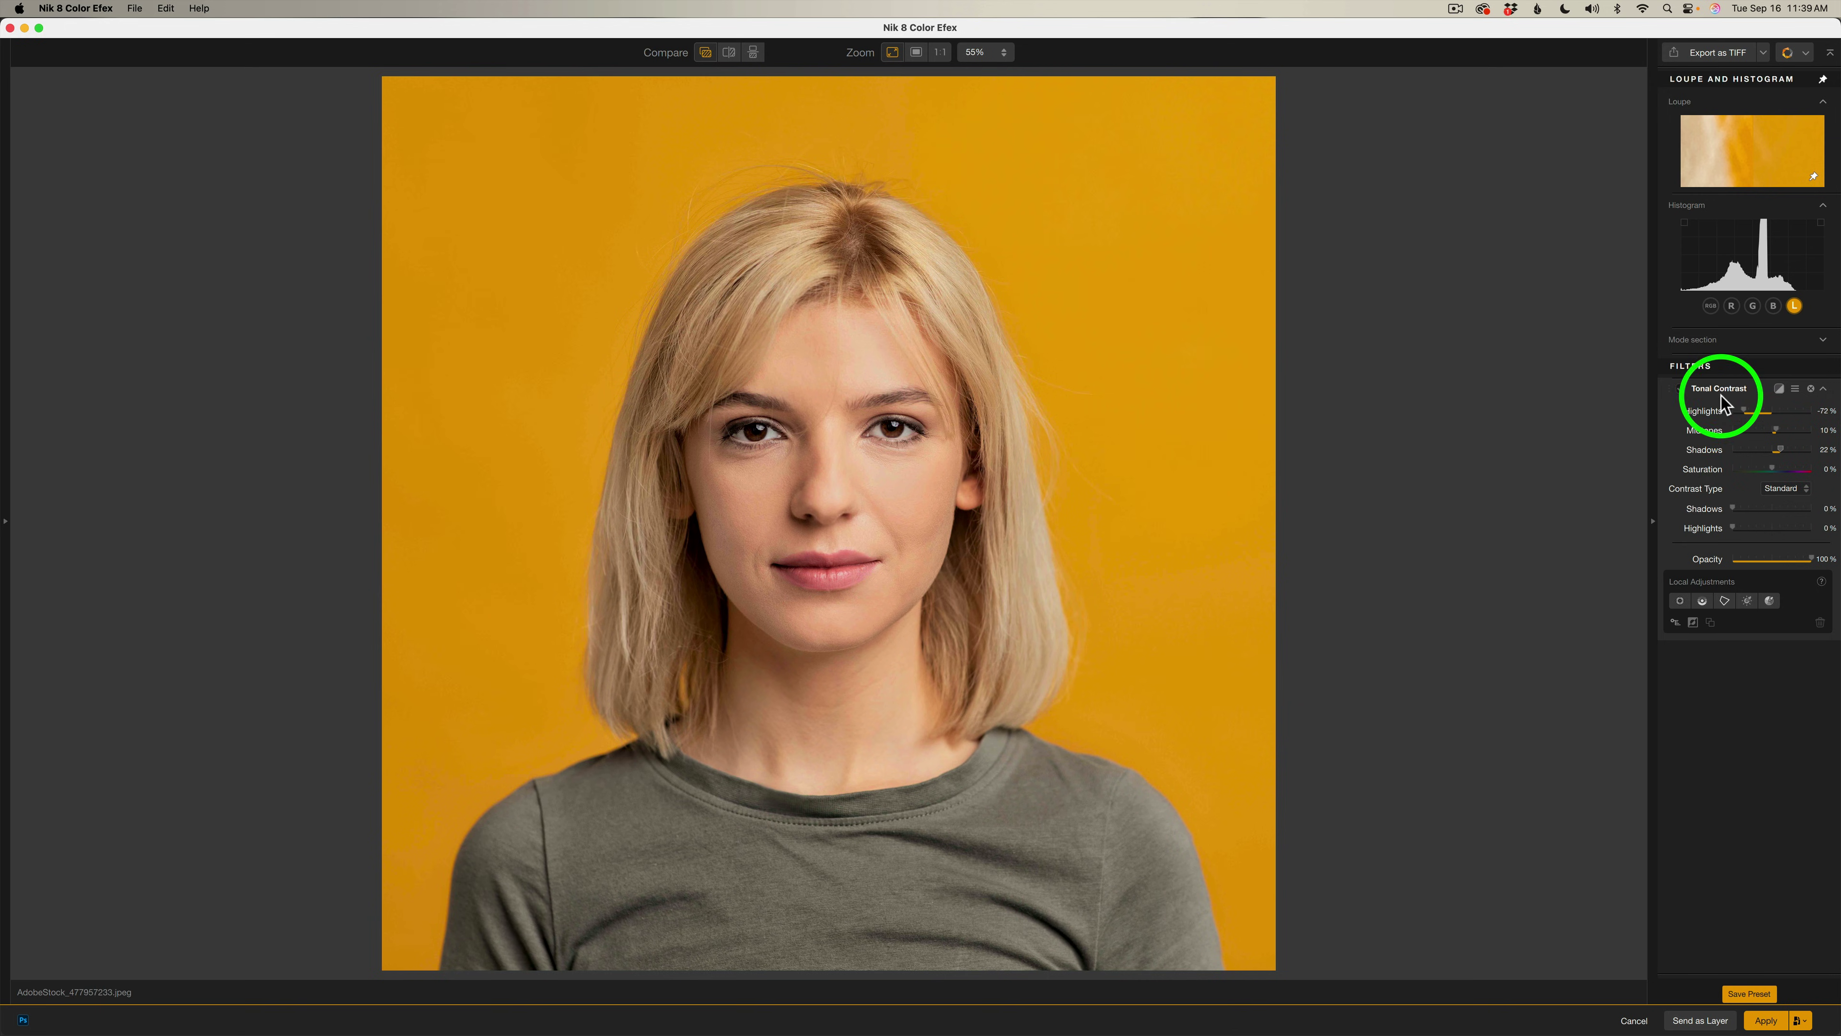
click(1679, 388)
Nudge the portrait's Shadows, lower Saturation to 3% to mute the yellow backdrop, and keep Standard contrast
click(1679, 387)
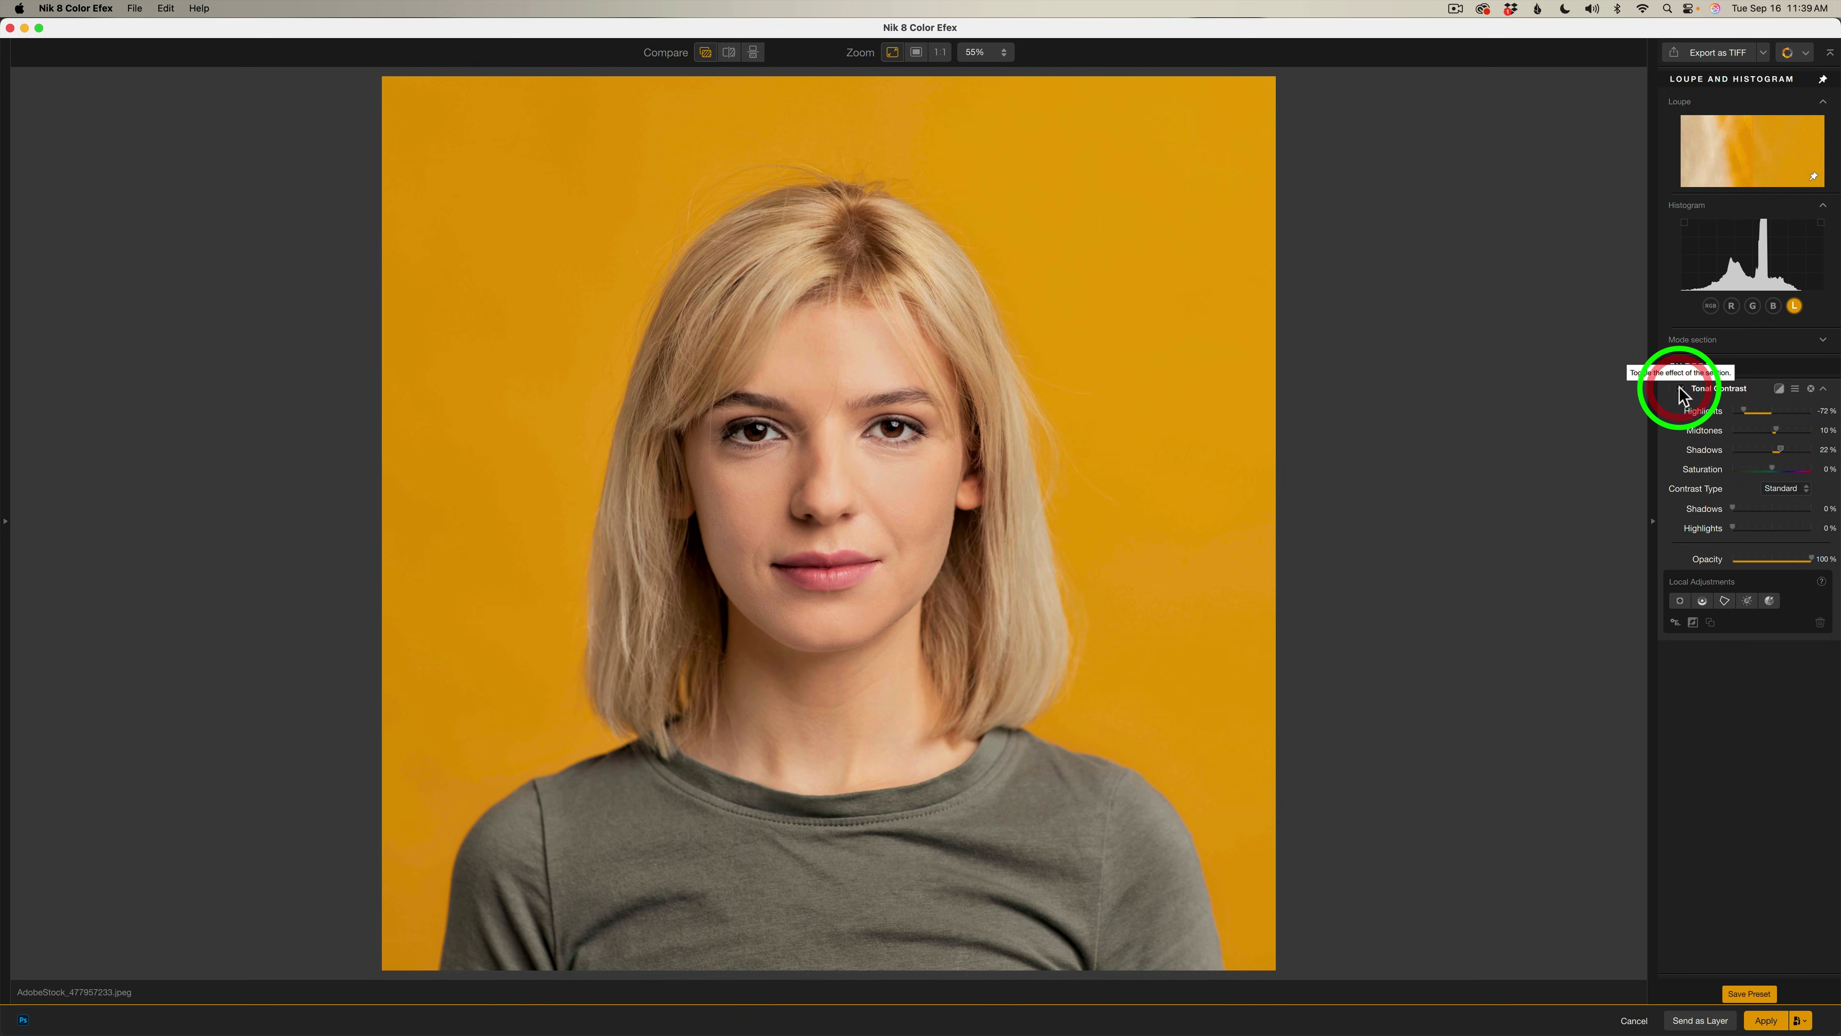
drag(1776, 447, 1780, 448)
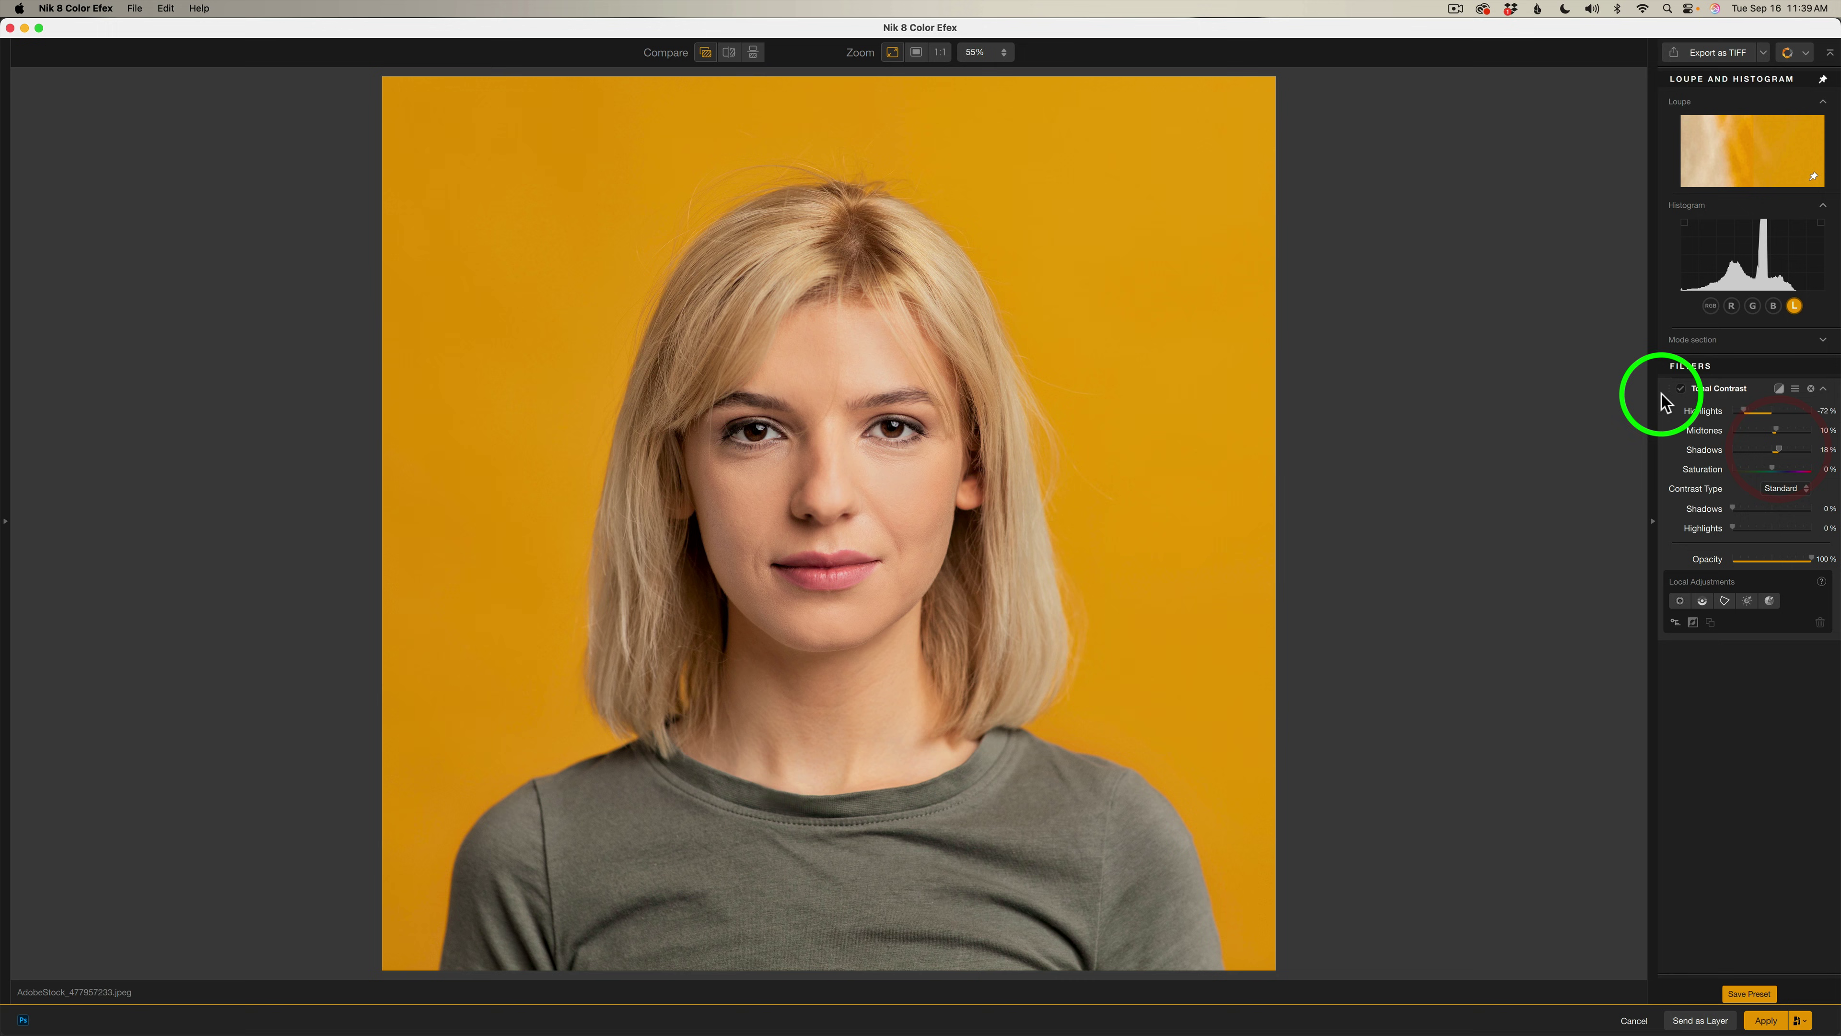
click(1680, 391)
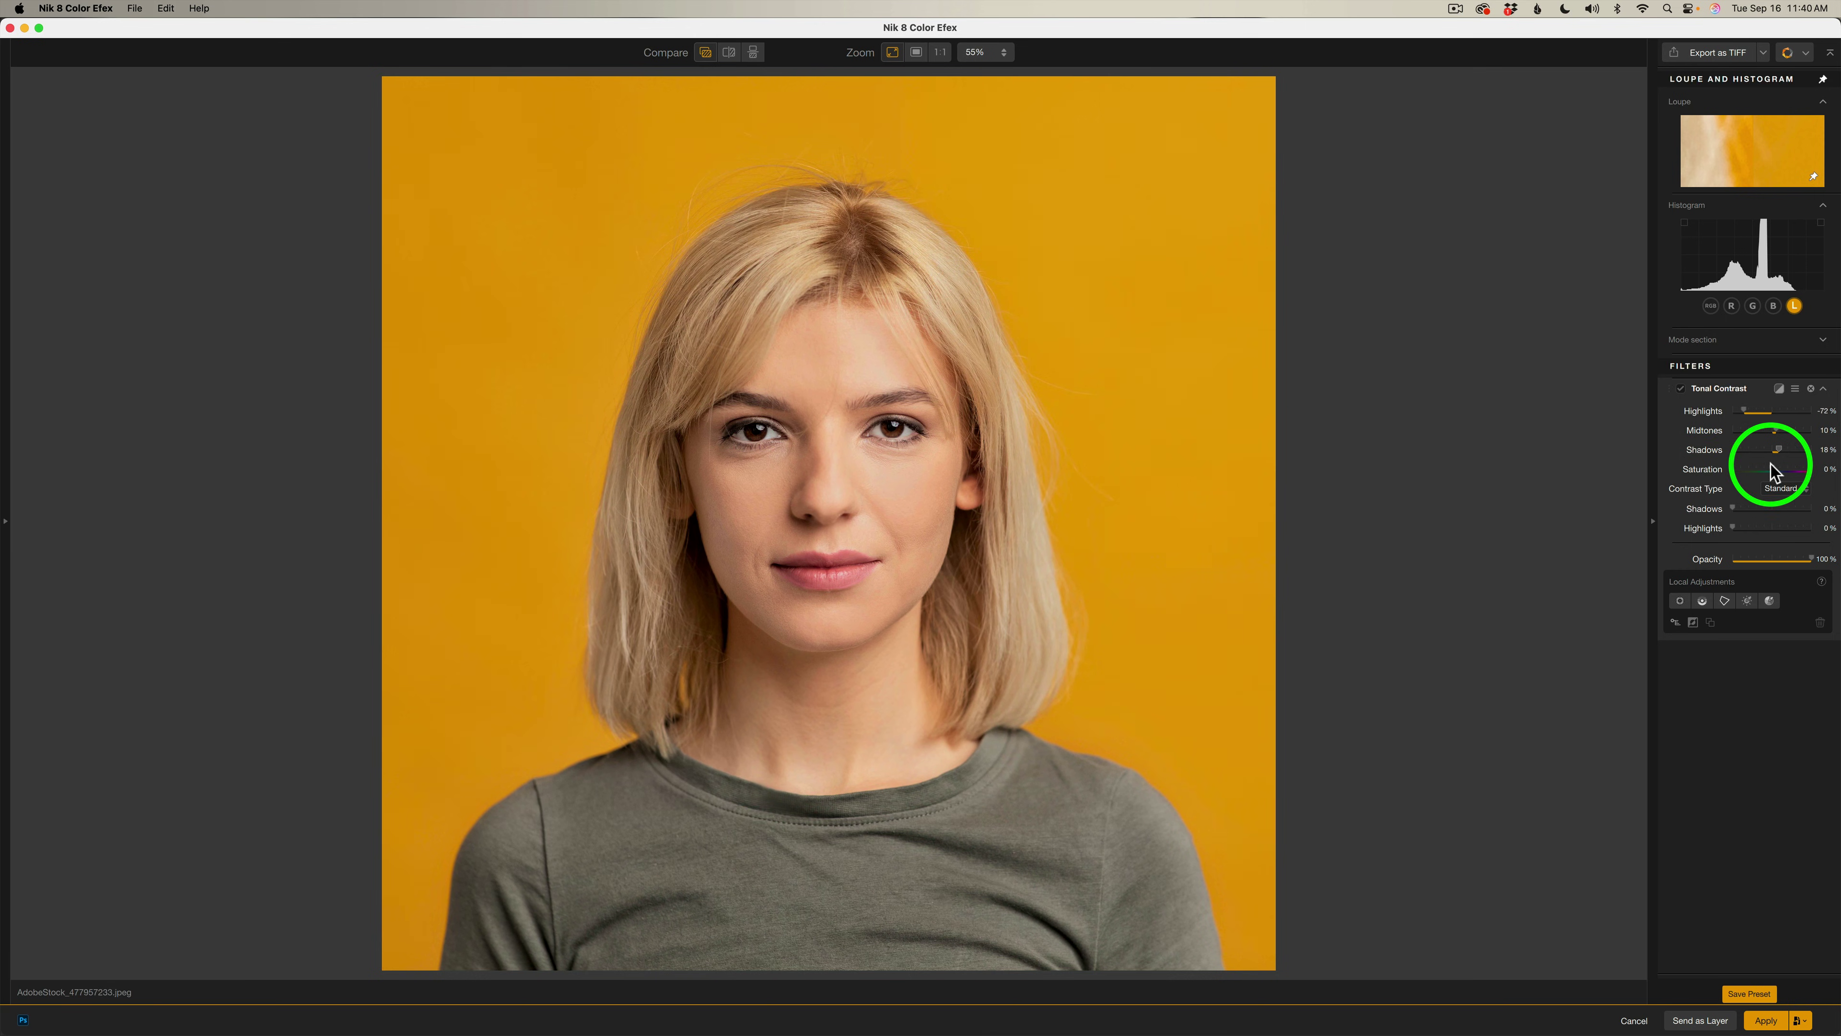
drag(1774, 476, 1774, 468)
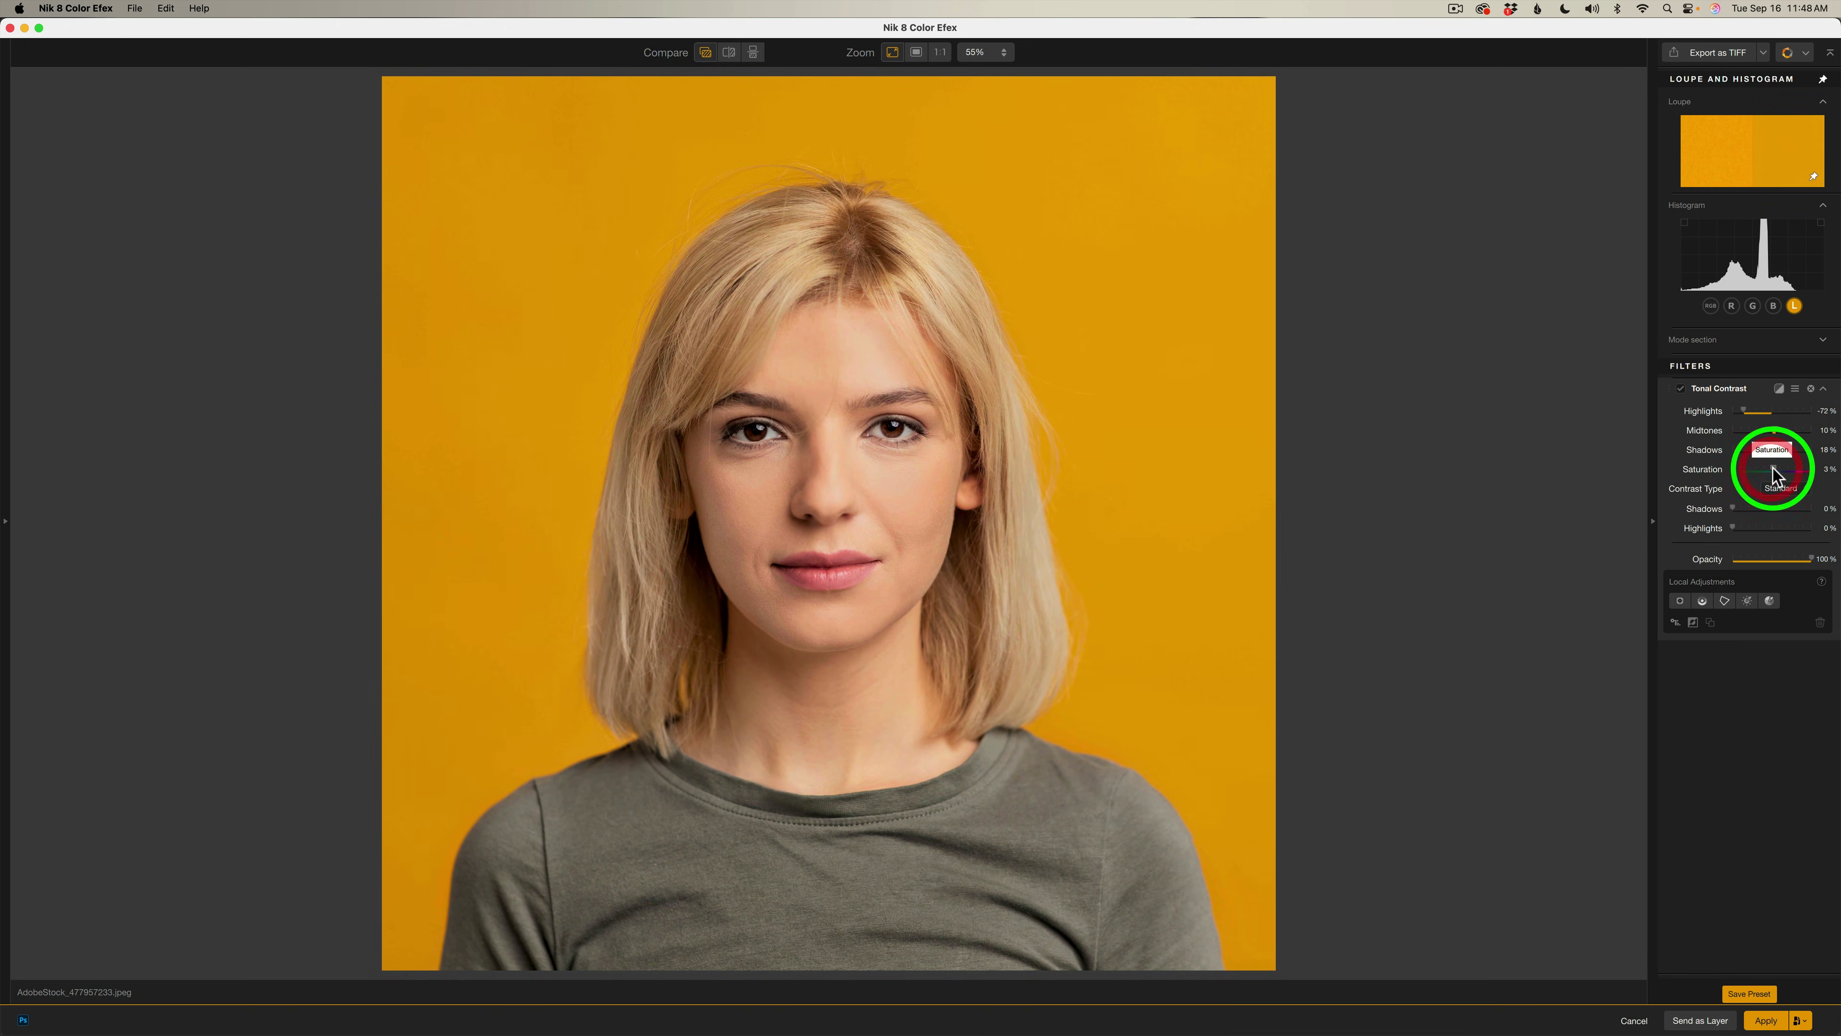
click(1681, 389)
click(1807, 491)
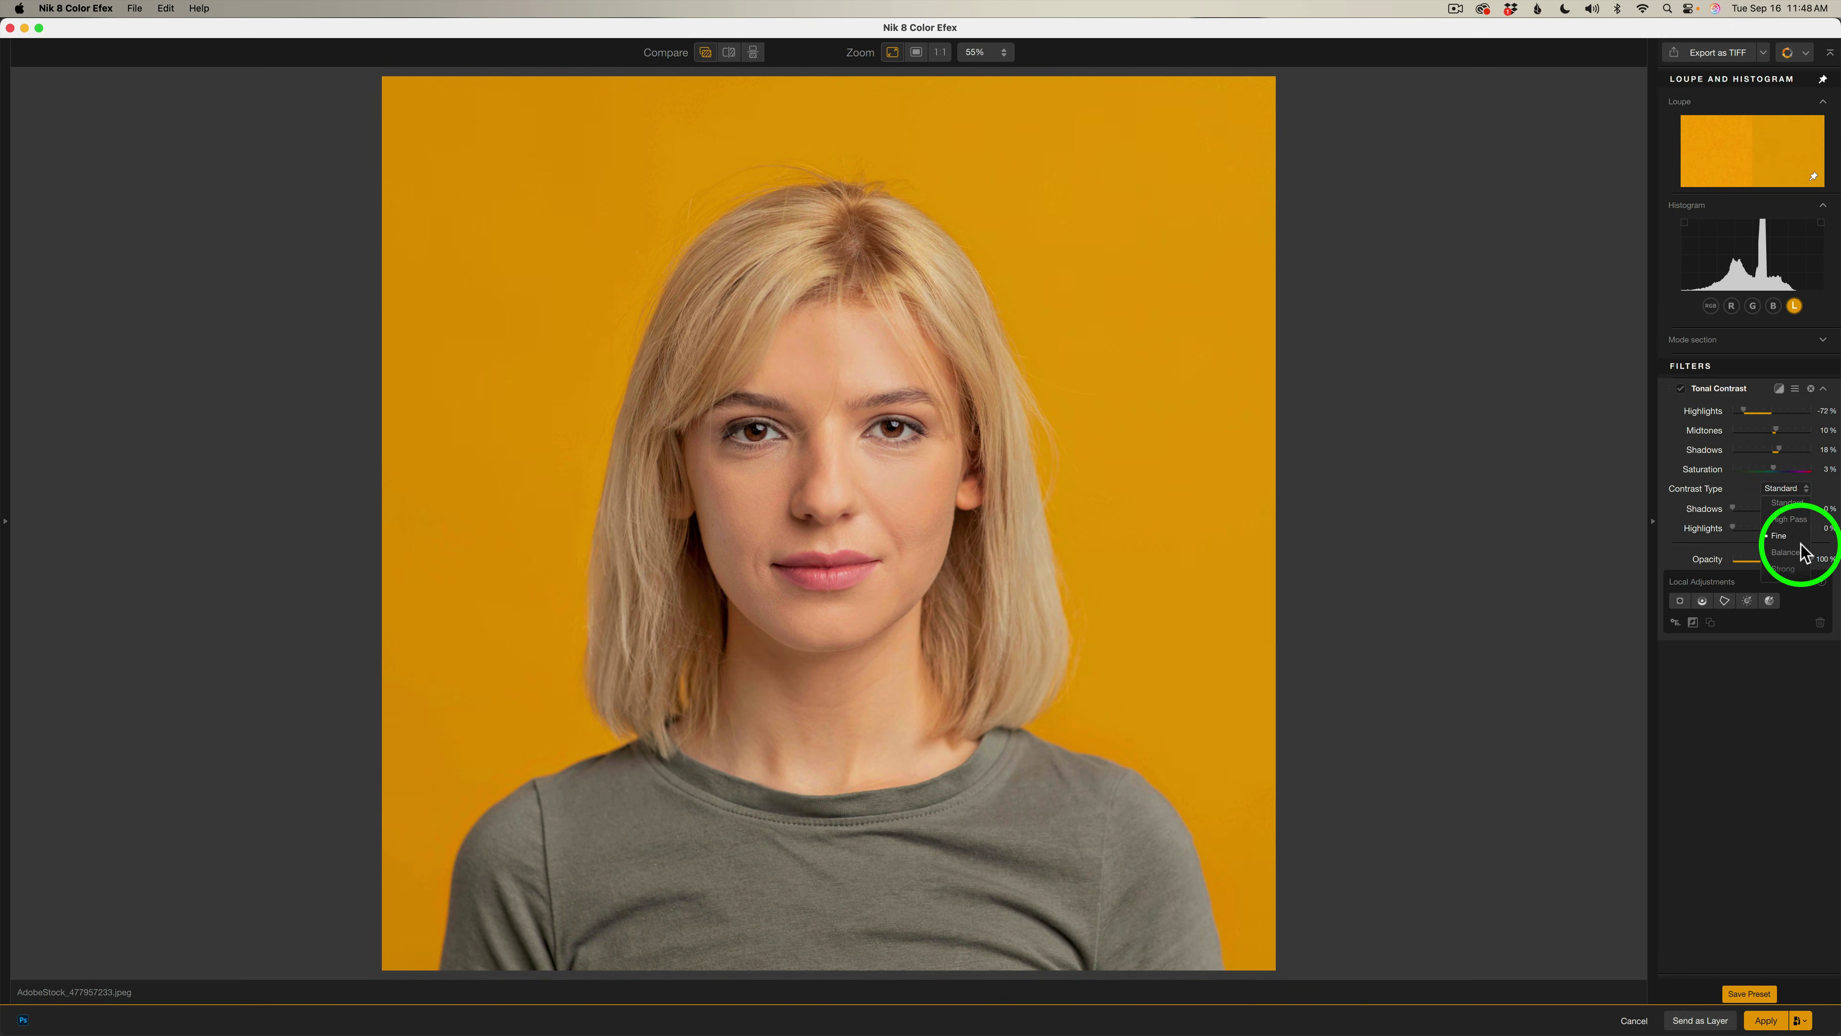
click(1791, 503)
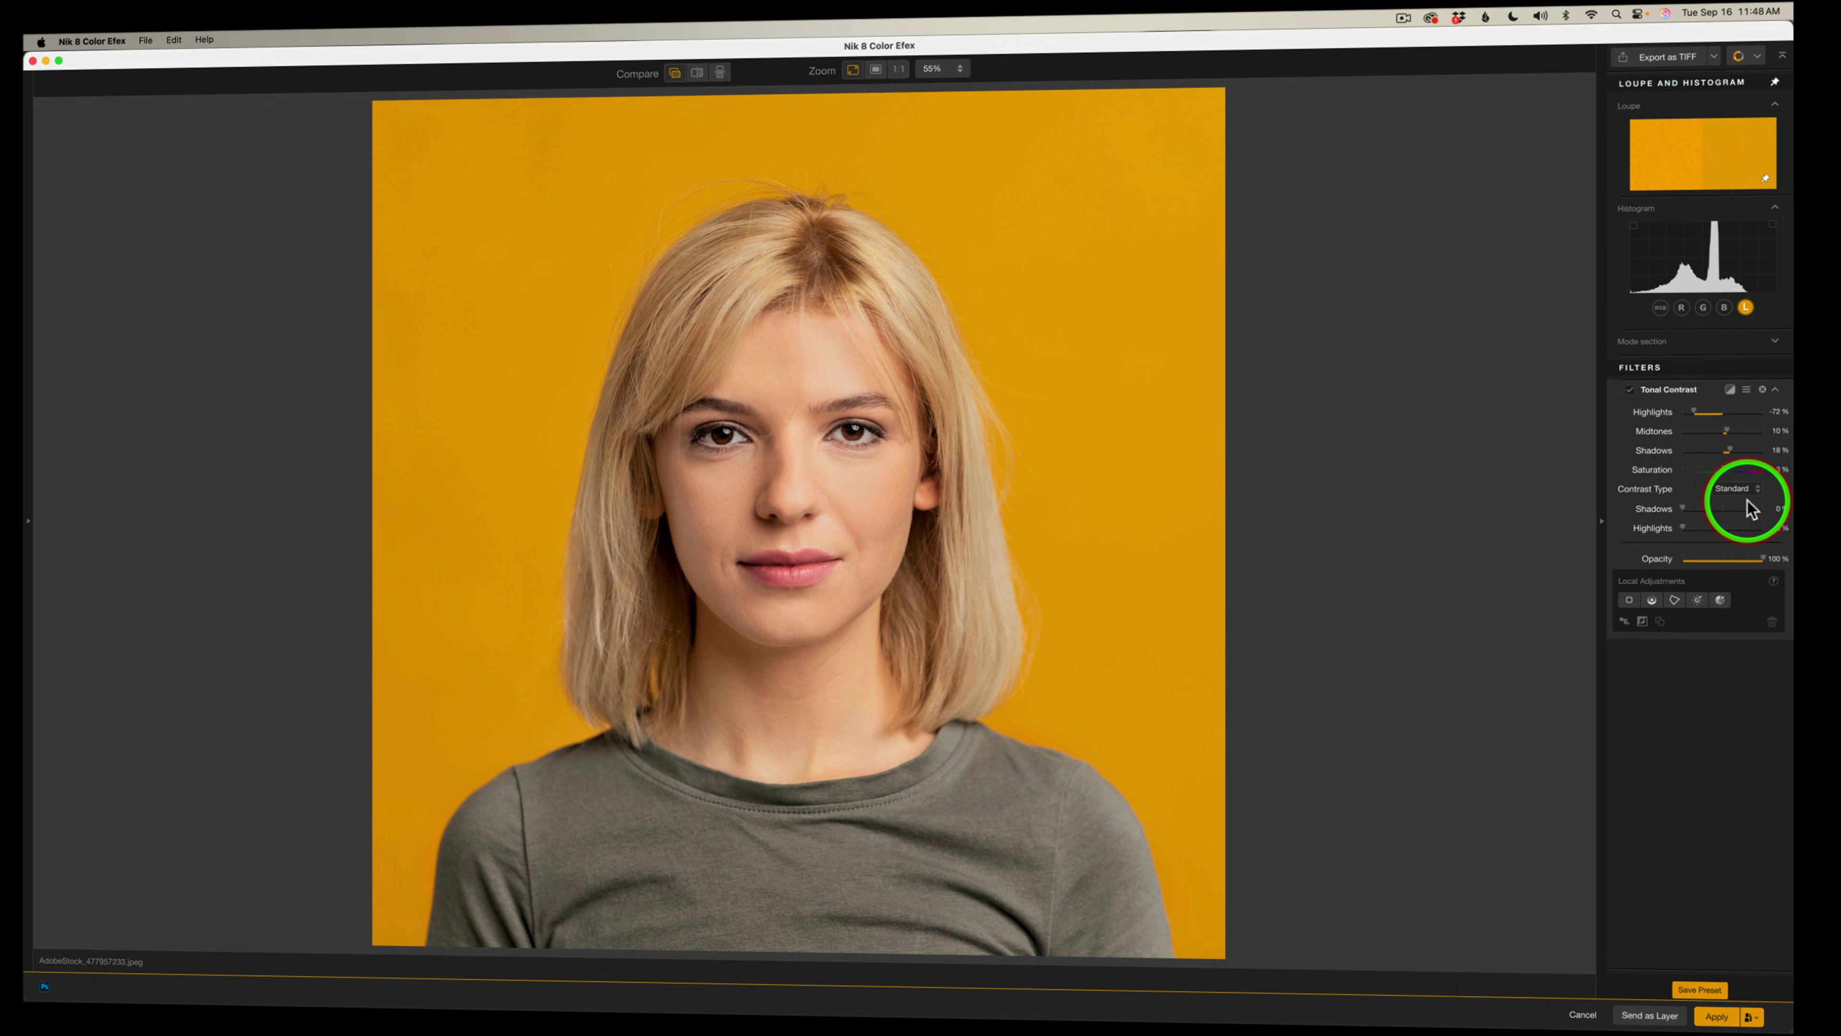